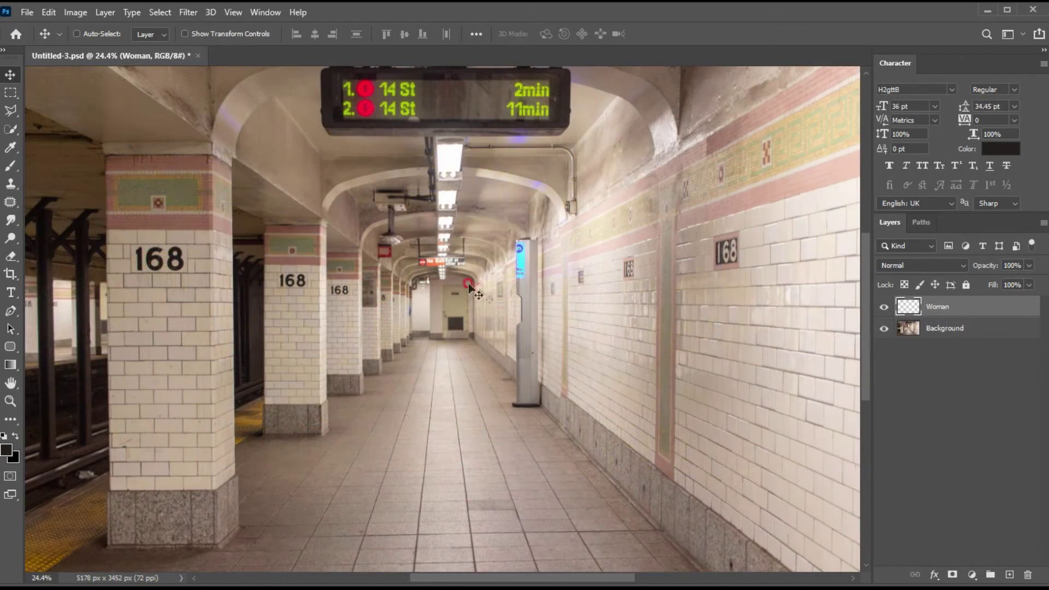
# - Move the woman cutout into the center of the subway station scene
pyautogui.moveTo(470, 286); pyautogui.dragTo(478, 314)
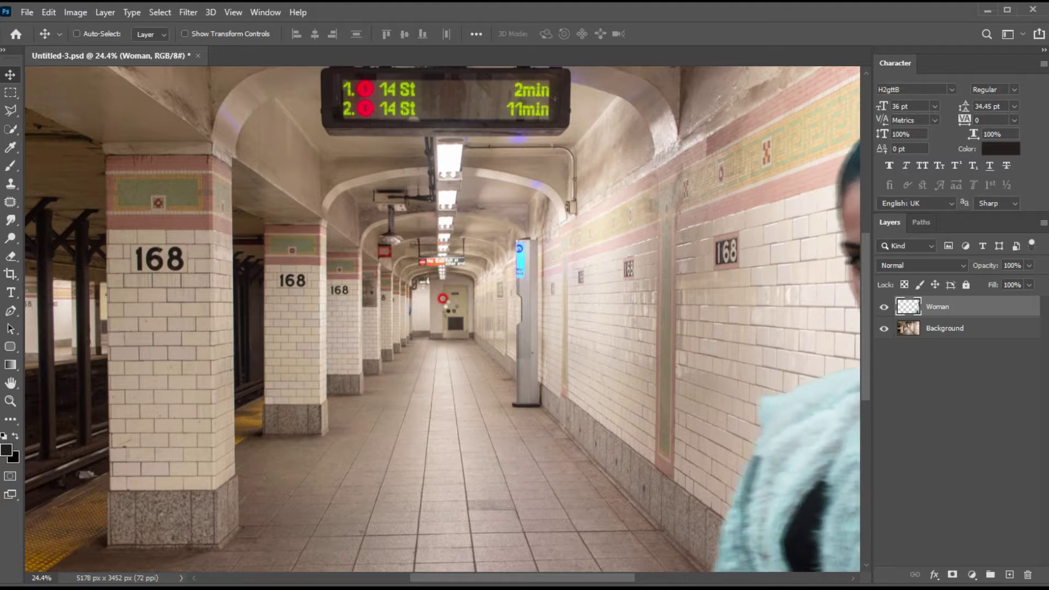
pyautogui.moveTo(615, 360); pyautogui.dragTo(451, 356)
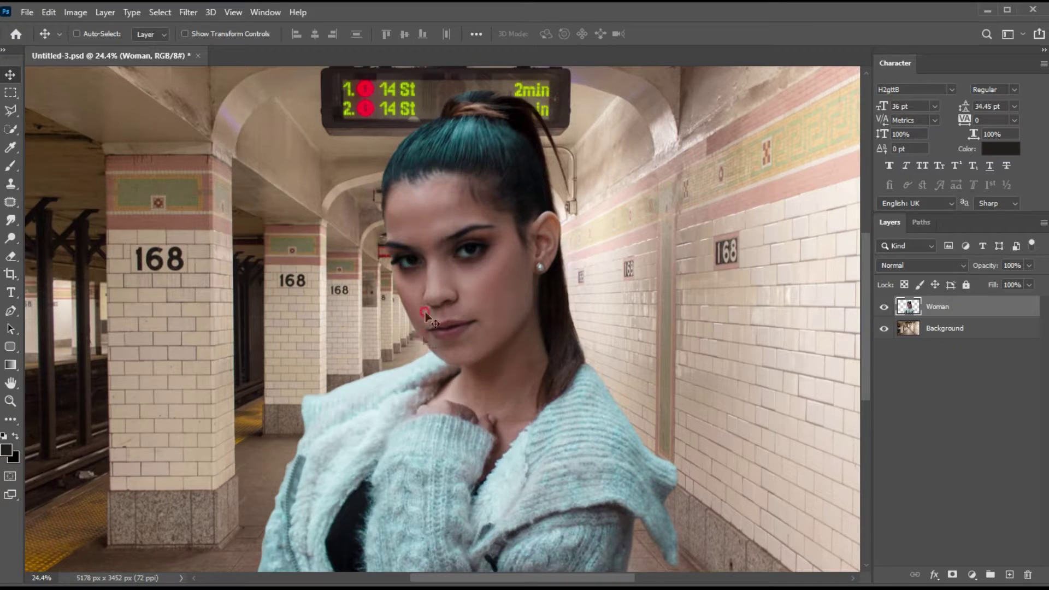
# - Add a new layer above the Woman layer and name it "Gray"
pyautogui.click(1008, 574)
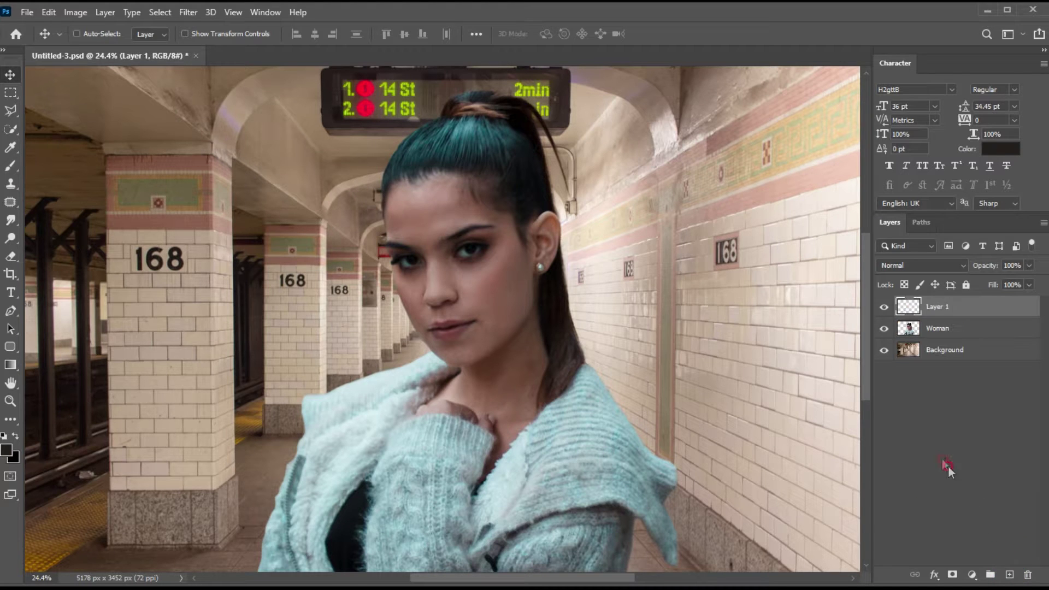
pyautogui.doubleClick(938, 307)
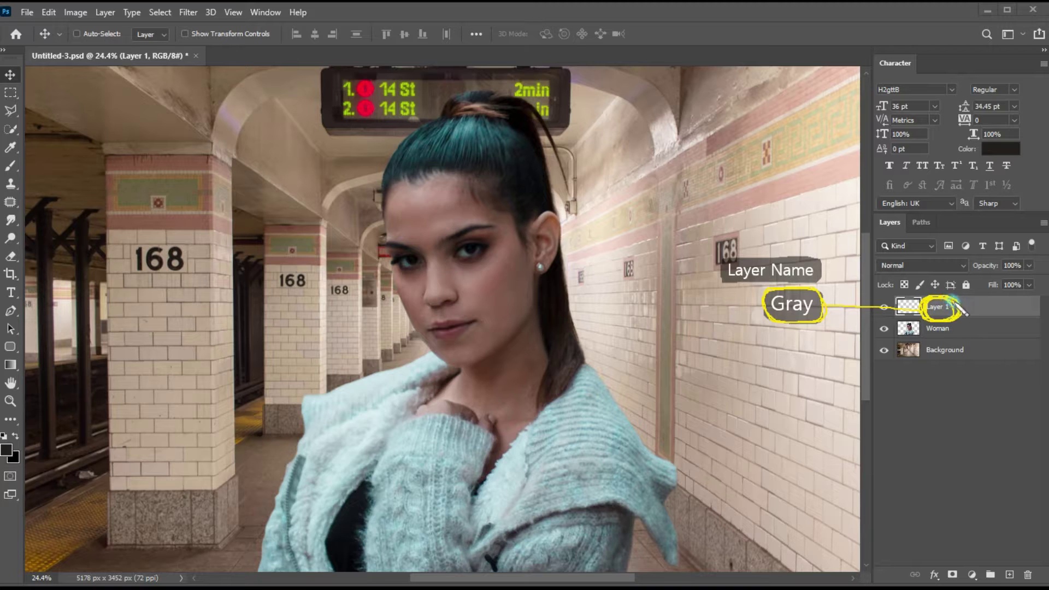
pyautogui.doubleClick(930, 305)
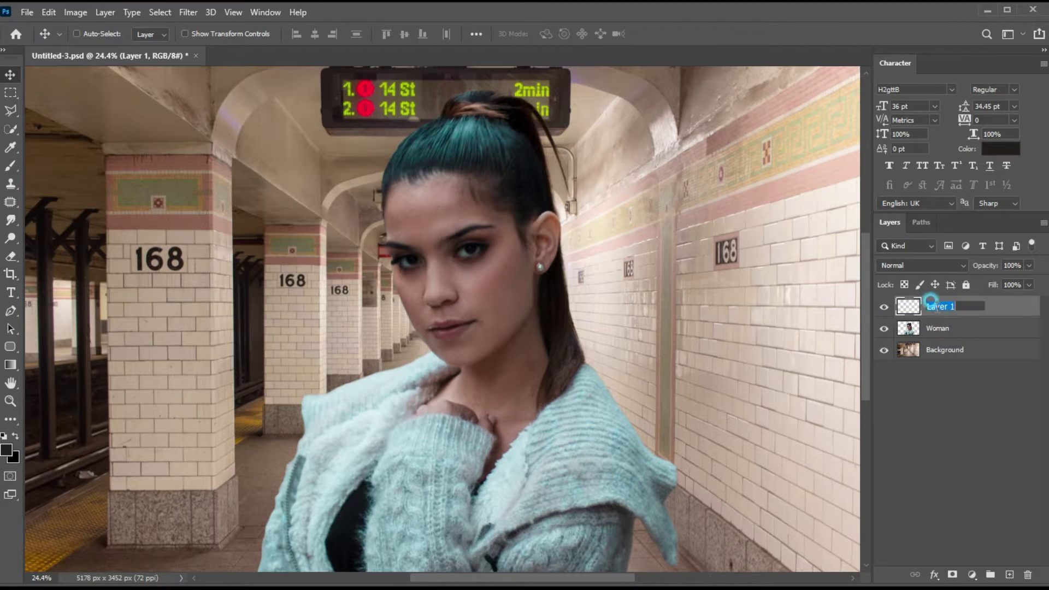
pyautogui.click(996, 307)
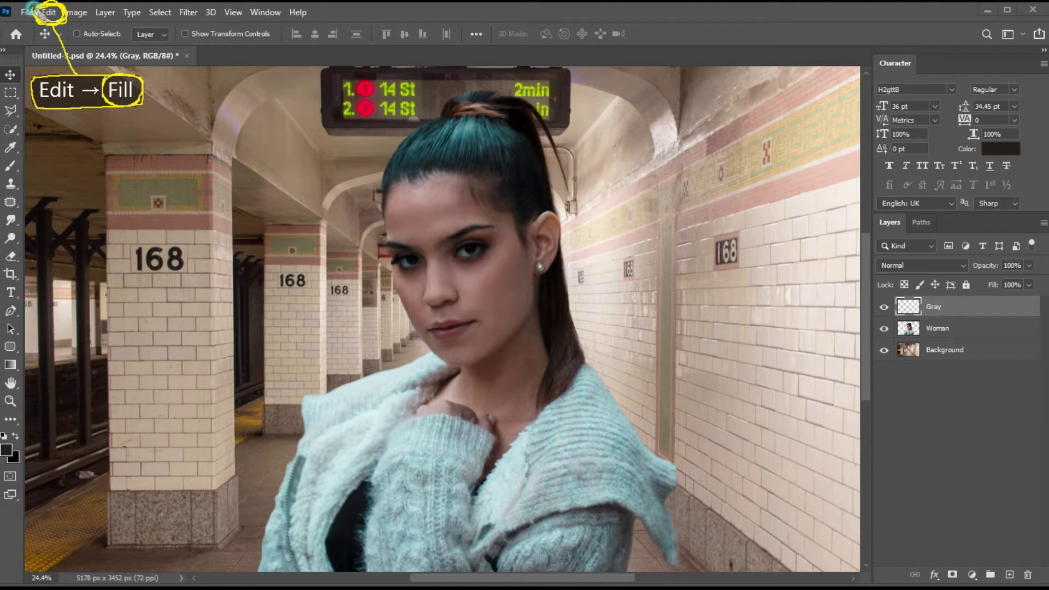
# - Fill the Gray layer with 50% Gray in Normal mode at 100% opacity and set its blend mode to Luminosity
pyautogui.click(46, 13)
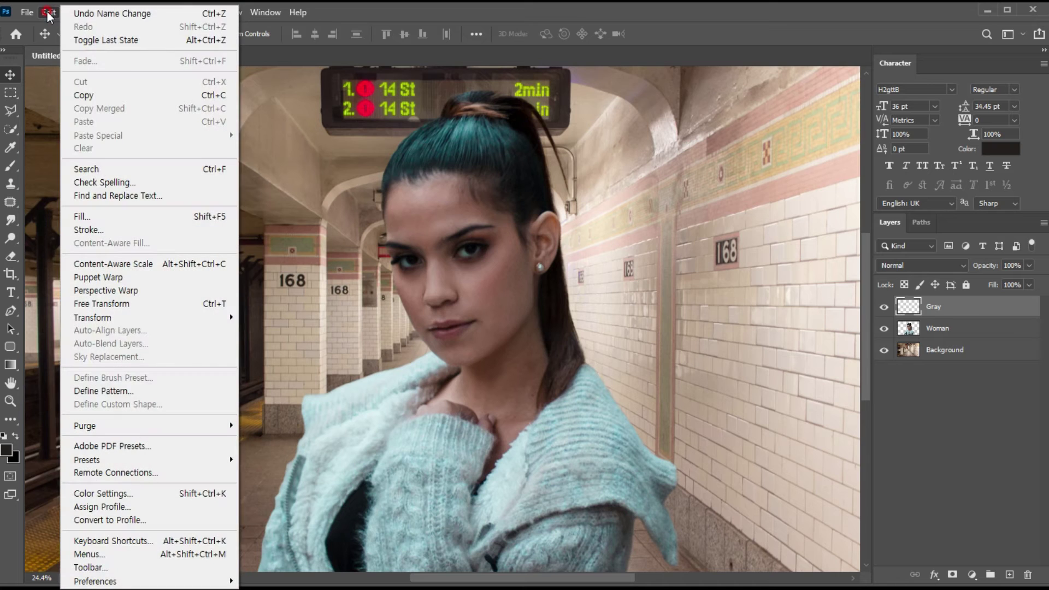
pyautogui.click(103, 216)
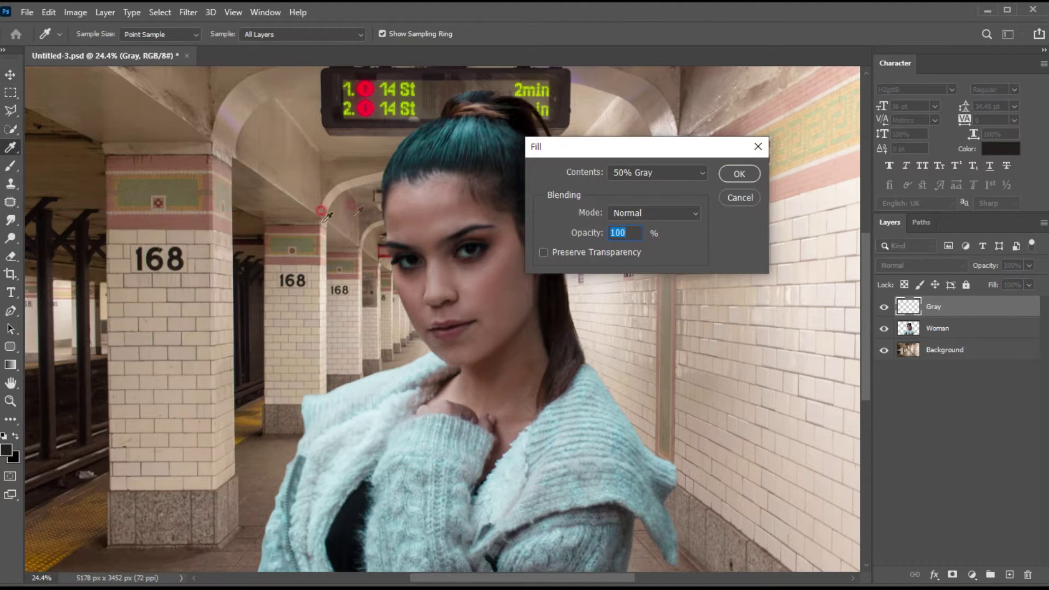
pyautogui.moveTo(562, 153); pyautogui.dragTo(606, 140)
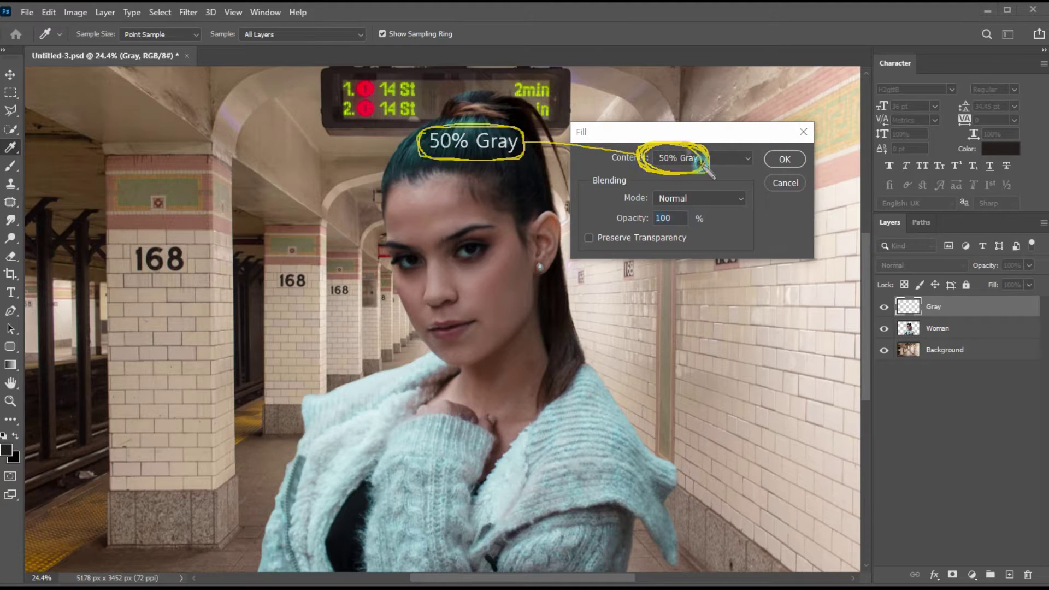
pyautogui.click(785, 159)
pyautogui.press('v')
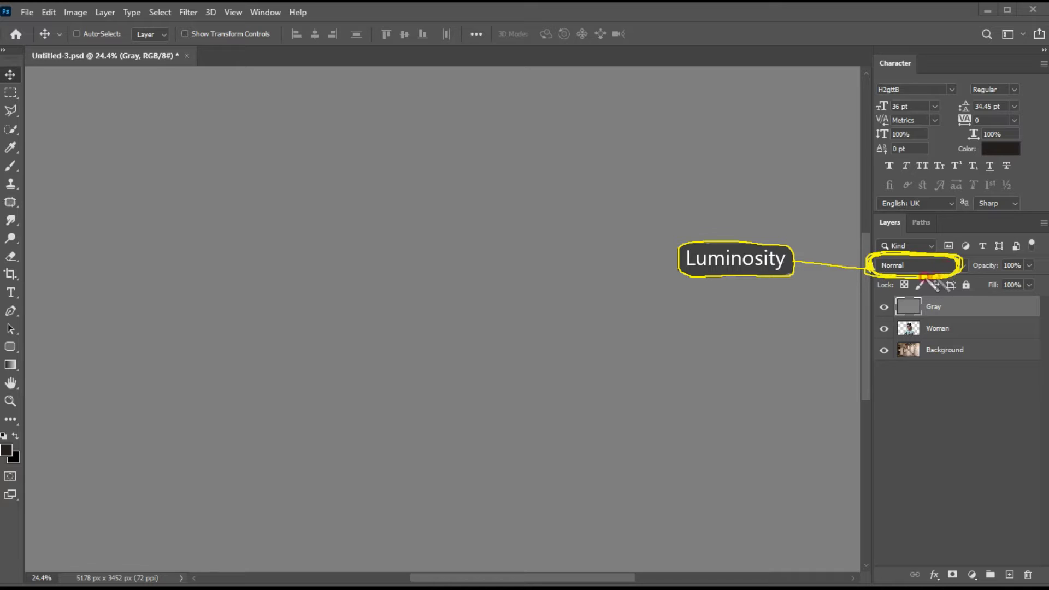
pyautogui.click(916, 266)
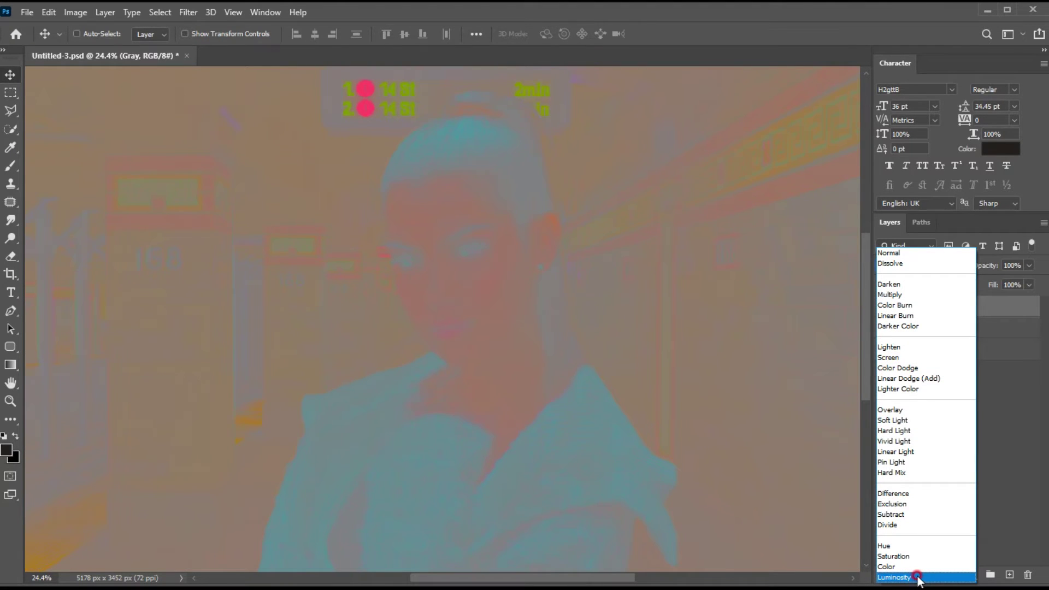
pyautogui.click(918, 578)
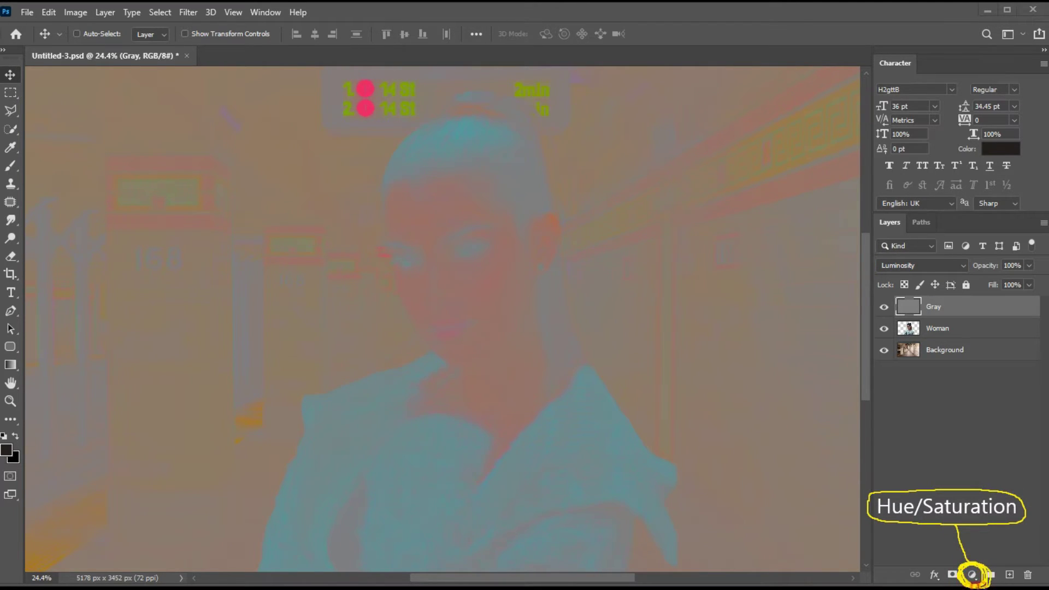
# - Add a Hue/Saturation adjustment with Saturation +100 above the Gray layer and group it with that layer
pyautogui.click(972, 574)
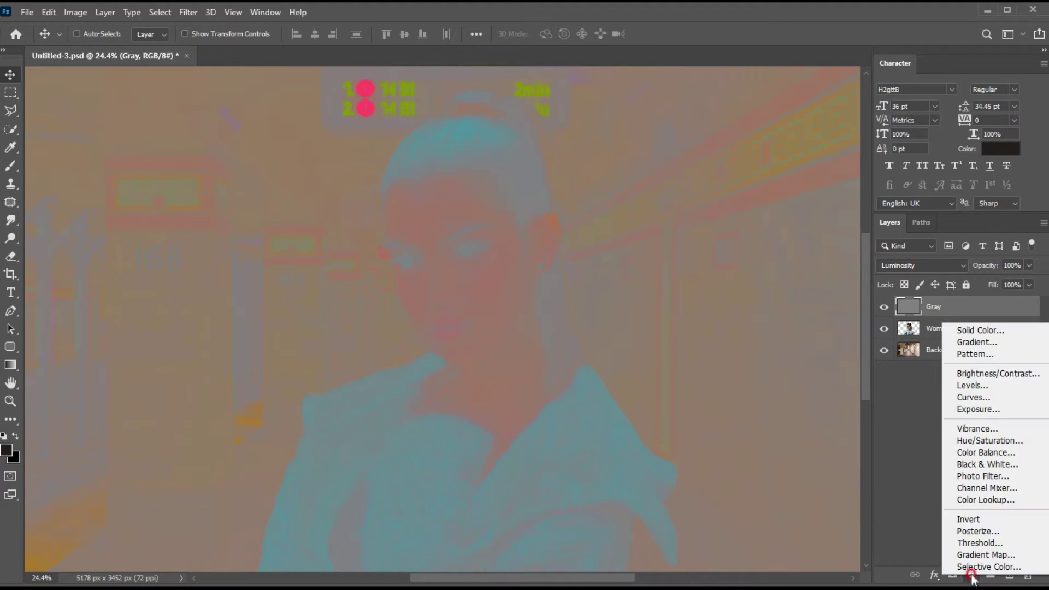
pyautogui.click(966, 440)
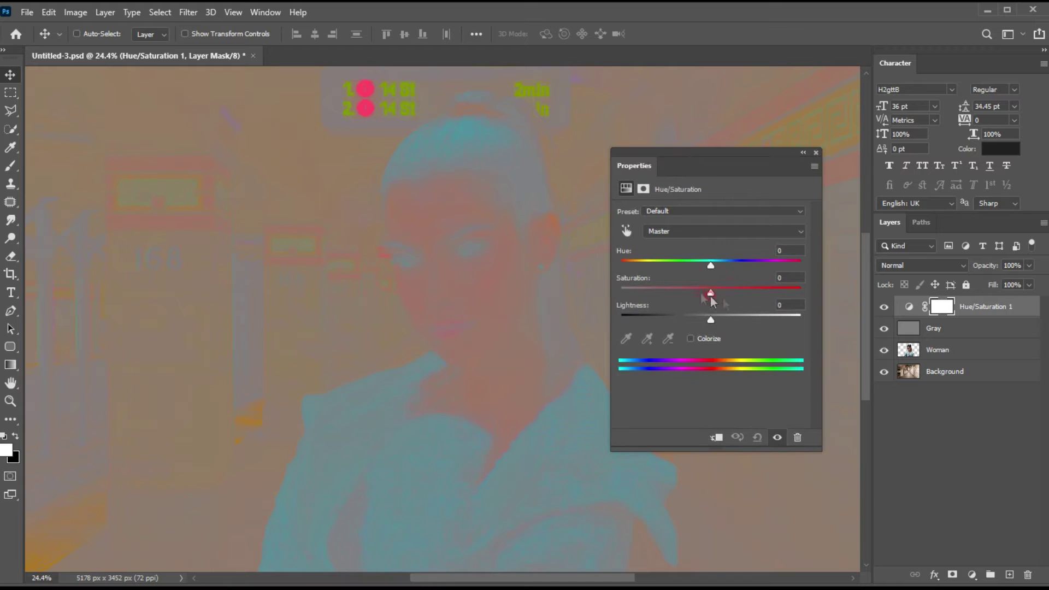
pyautogui.moveTo(707, 291); pyautogui.dragTo(811, 292)
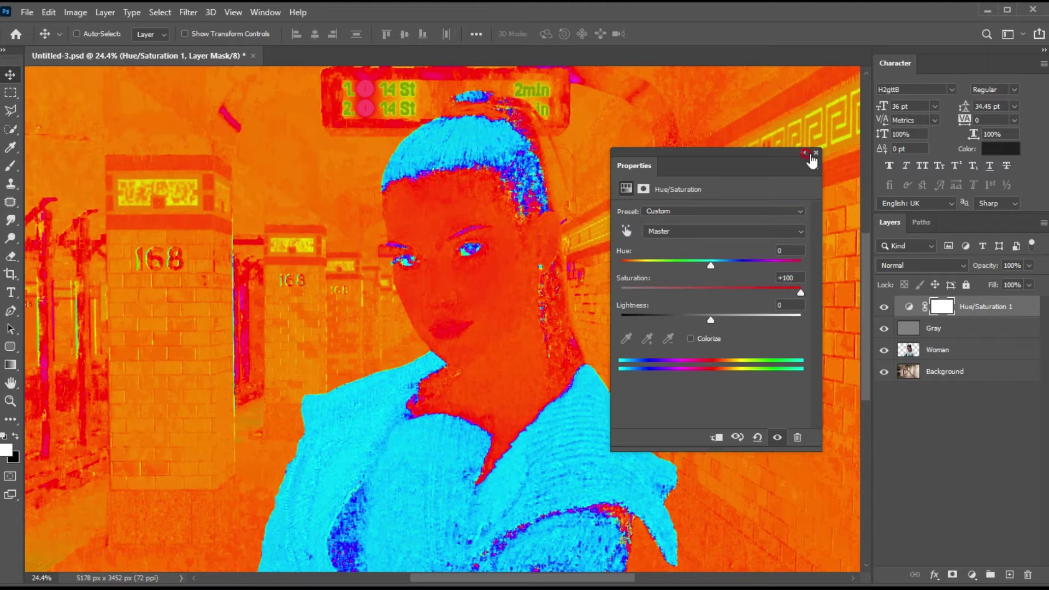
pyautogui.click(810, 154)
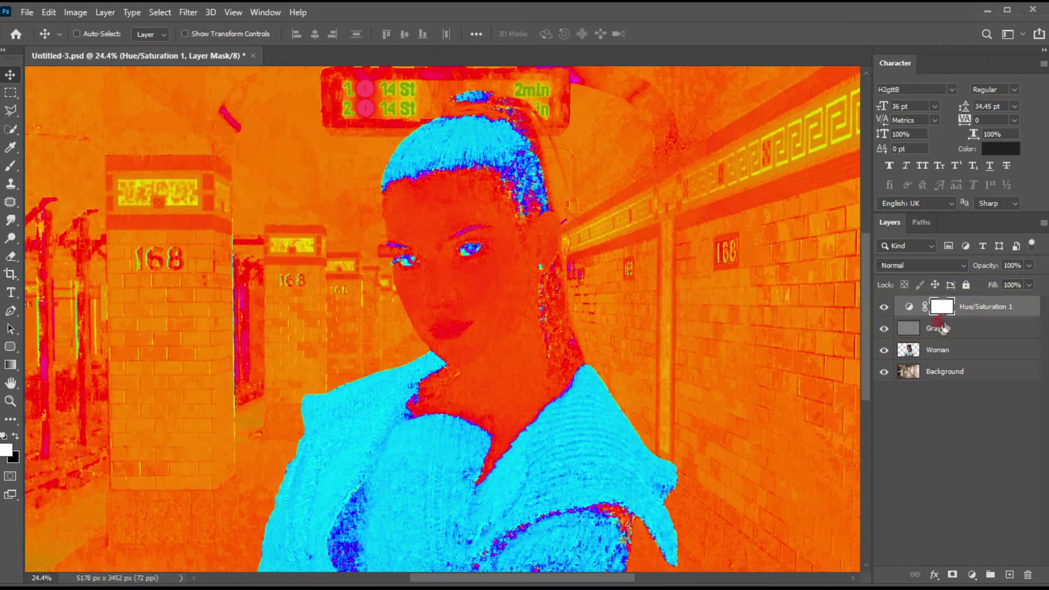
pyautogui.keyDown('shift'); pyautogui.click(962, 332); pyautogui.keyUp('shift')
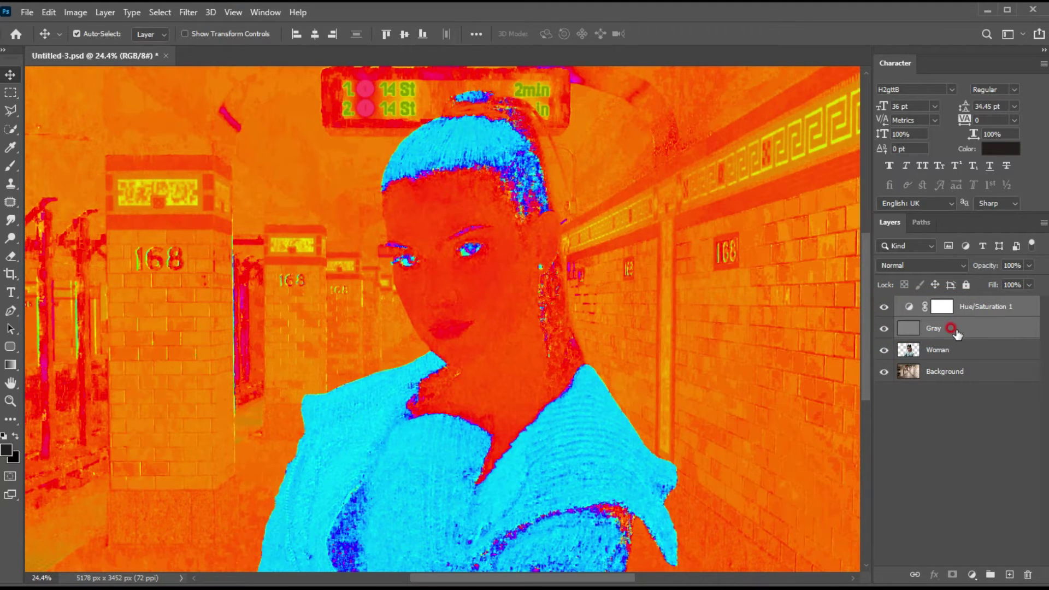
pyautogui.hotkey('ctrl', 'g')
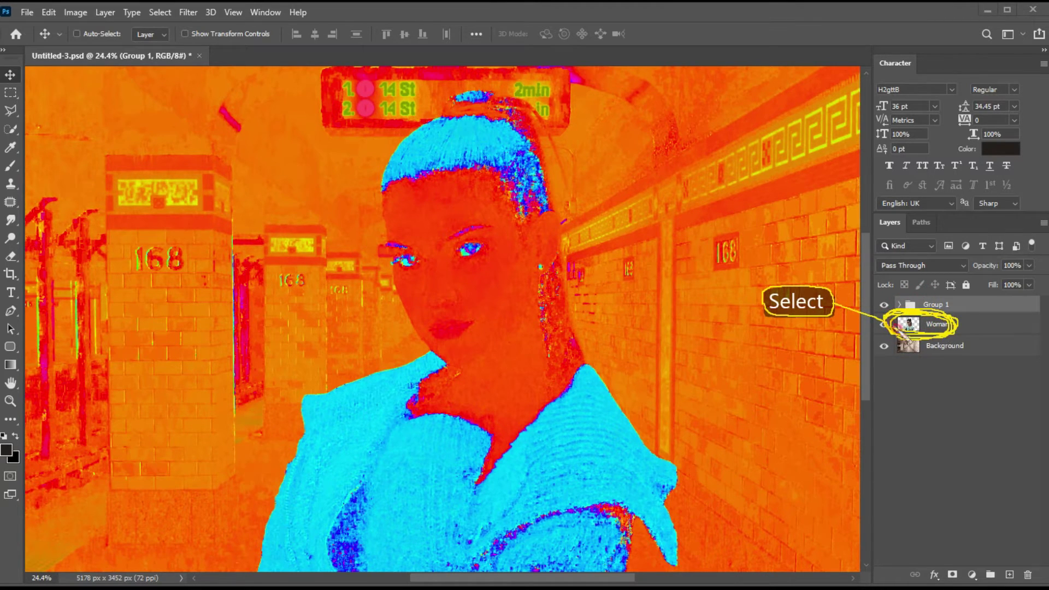
# - Add a Selective Color adjustment directly above the Woman layer and clip it to that layer
pyautogui.click(932, 324)
pyautogui.click(934, 325)
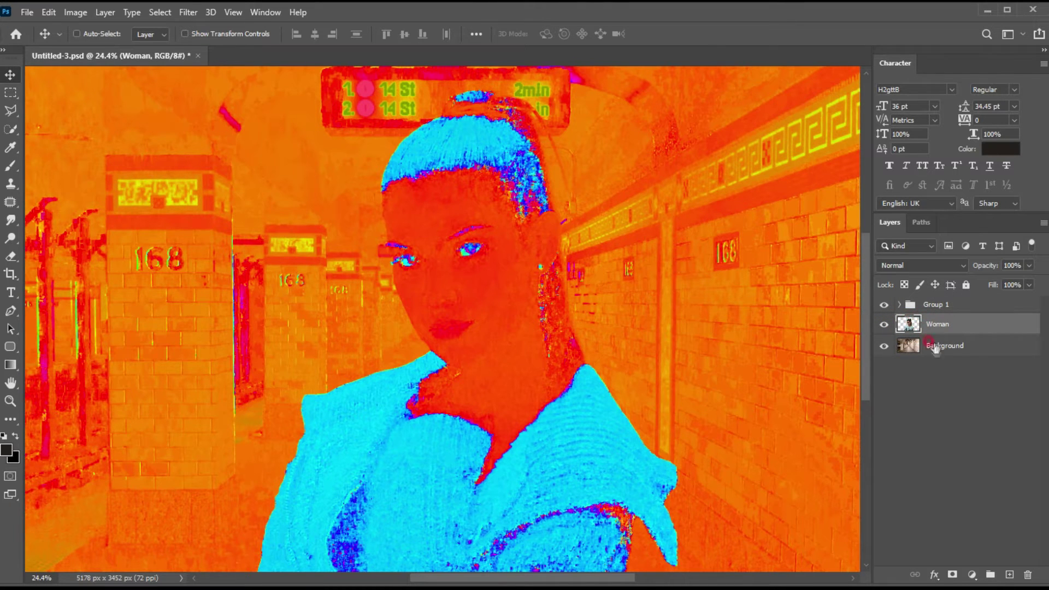
pyautogui.click(972, 576)
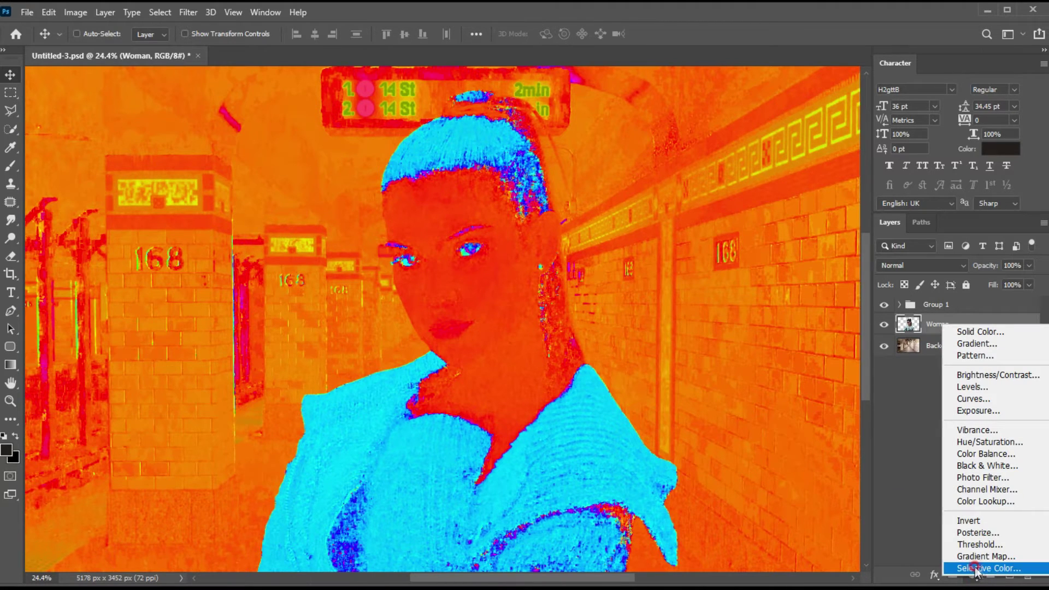
pyautogui.click(964, 569)
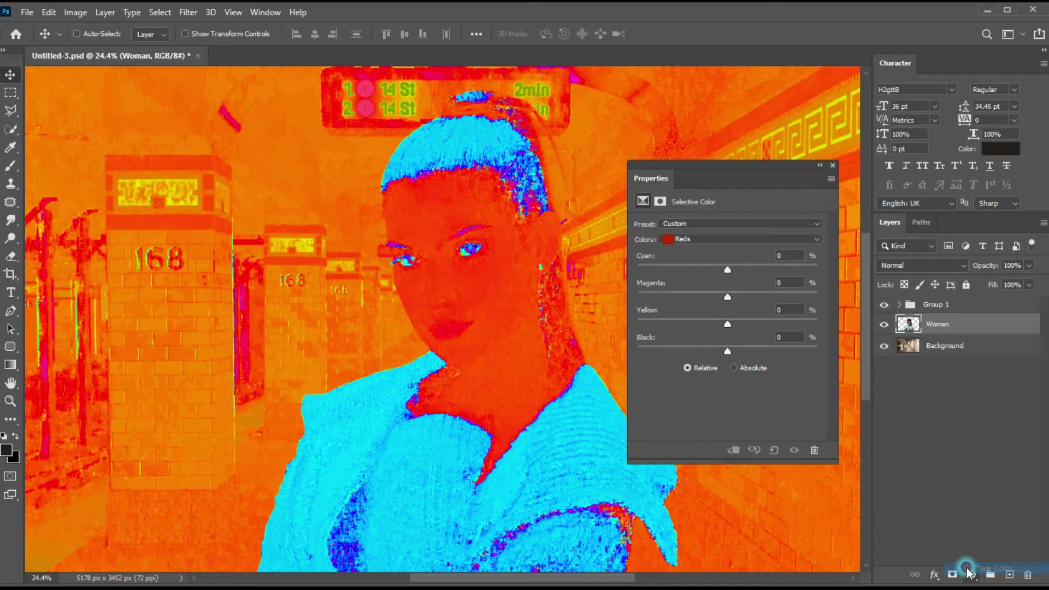
pyautogui.moveTo(724, 177); pyautogui.dragTo(714, 159)
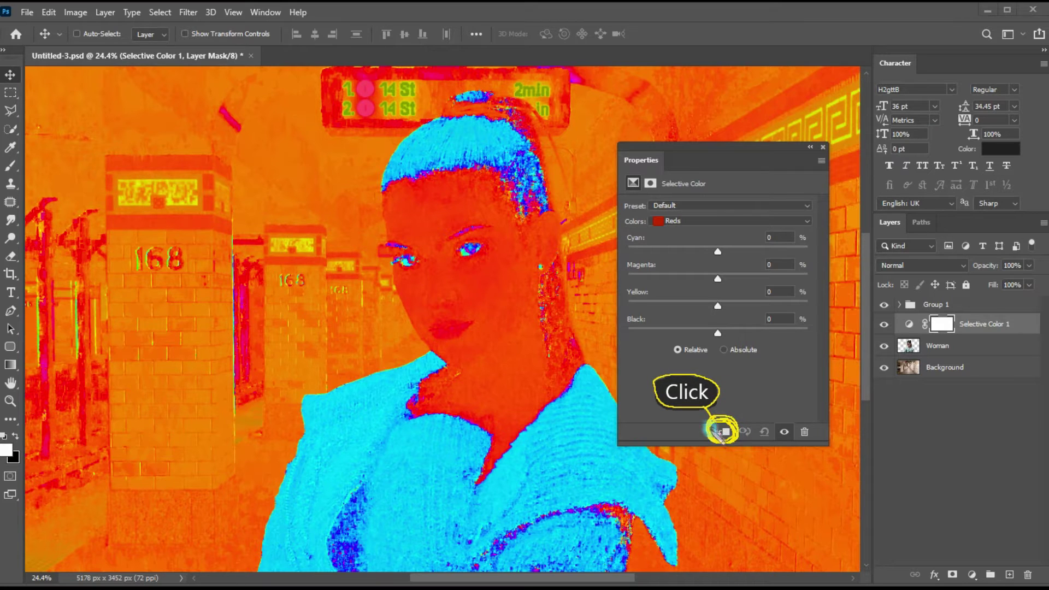
pyautogui.click(720, 431)
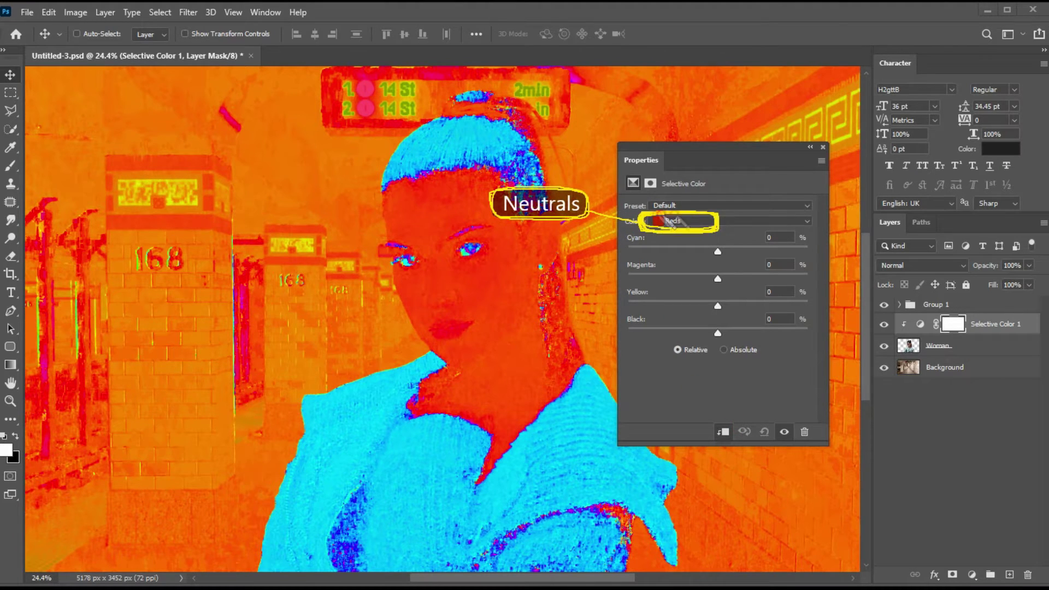
# - Set the Selective Color adjustment's Neutrals to Cyan -55%, Magenta -29% and Yellow -9%
pyautogui.click(687, 220)
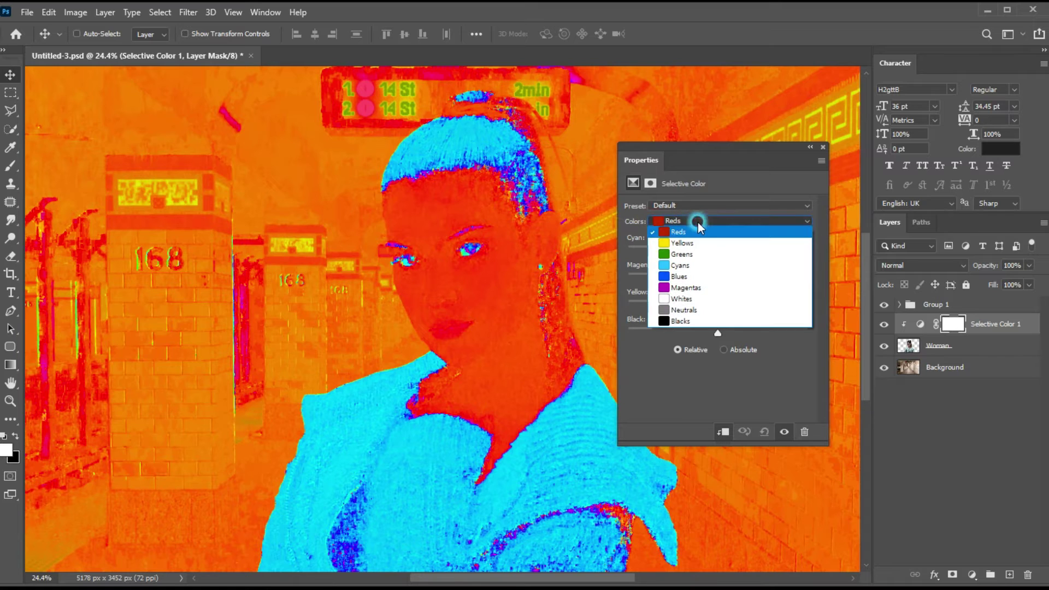
pyautogui.click(700, 314)
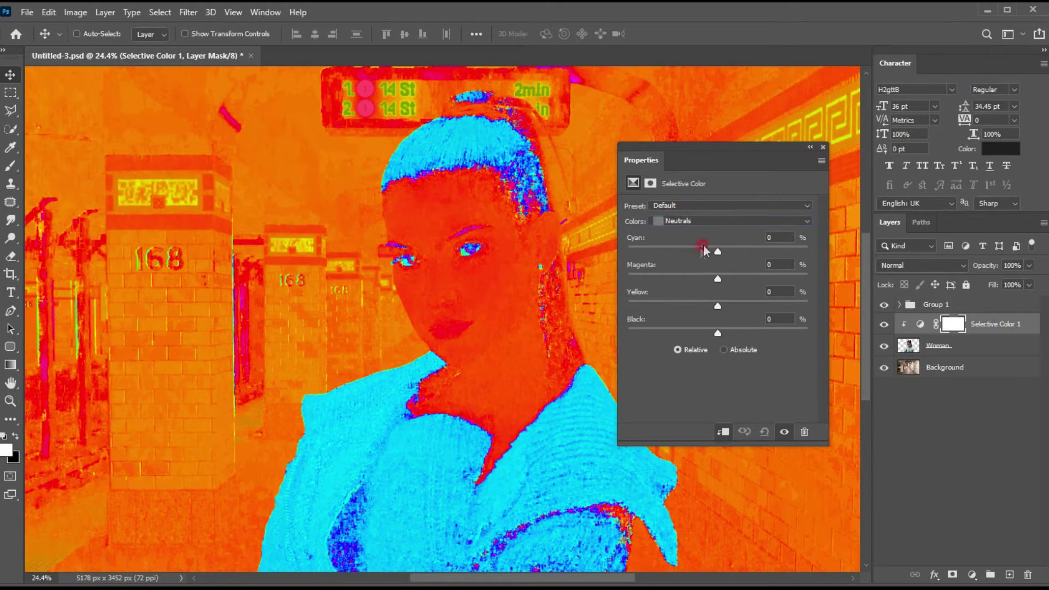
pyautogui.moveTo(717, 251); pyautogui.dragTo(668, 255)
pyautogui.moveTo(717, 279); pyautogui.dragTo(668, 252)
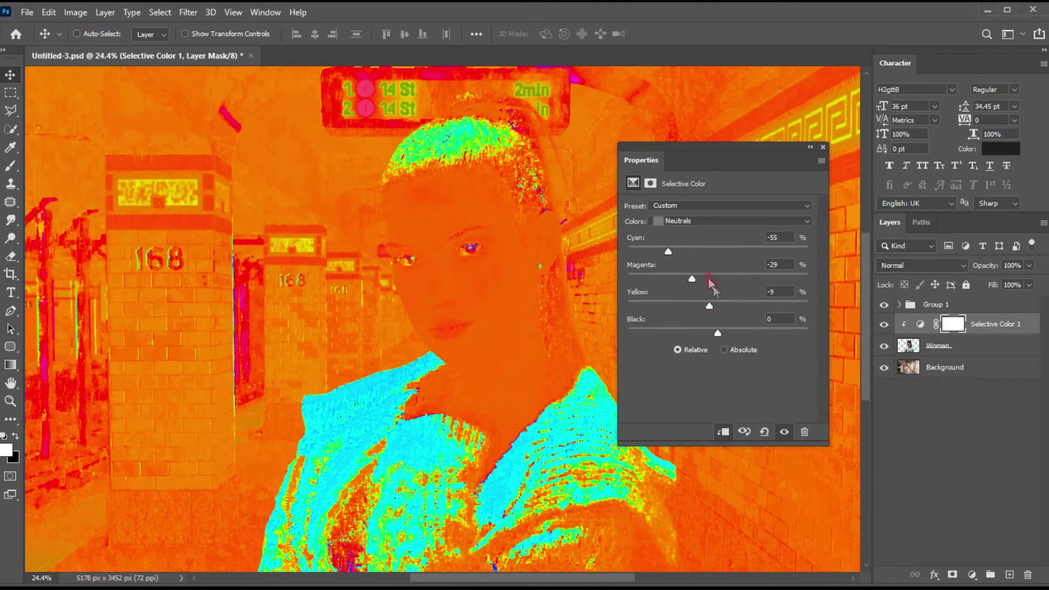
pyautogui.click(823, 147)
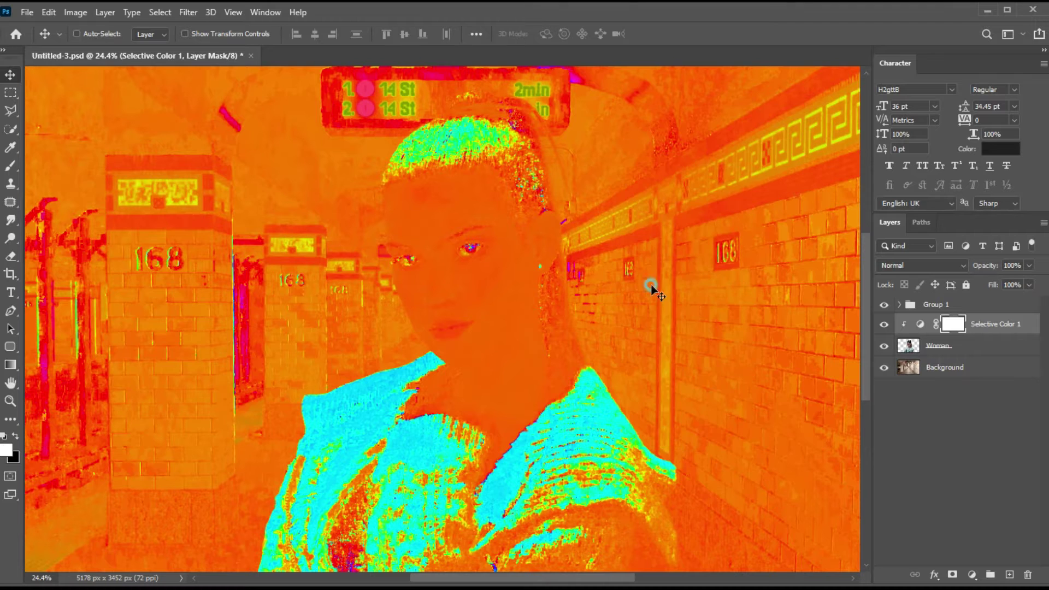
# - Hide the group of gray and saturation layers and review the Selective Color settings against the real image colors
pyautogui.click(884, 304)
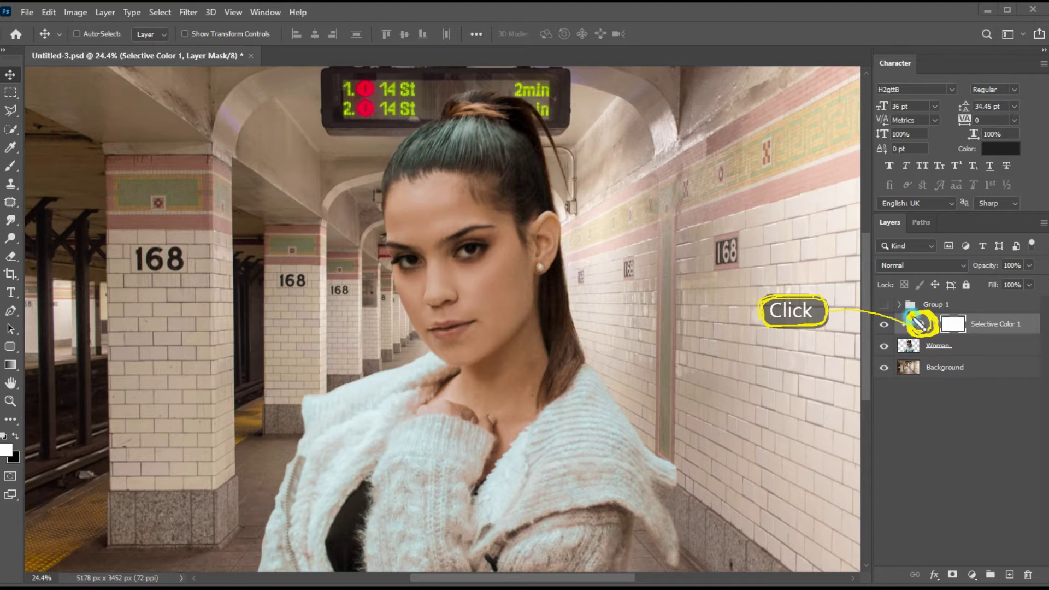
pyautogui.click(920, 325)
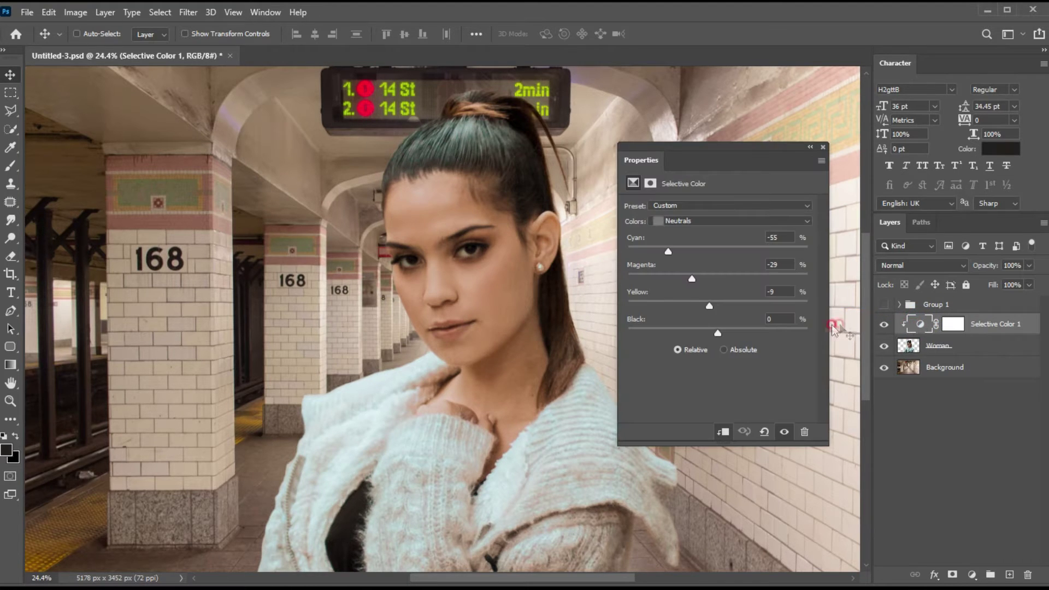
pyautogui.moveTo(721, 169); pyautogui.dragTo(731, 149)
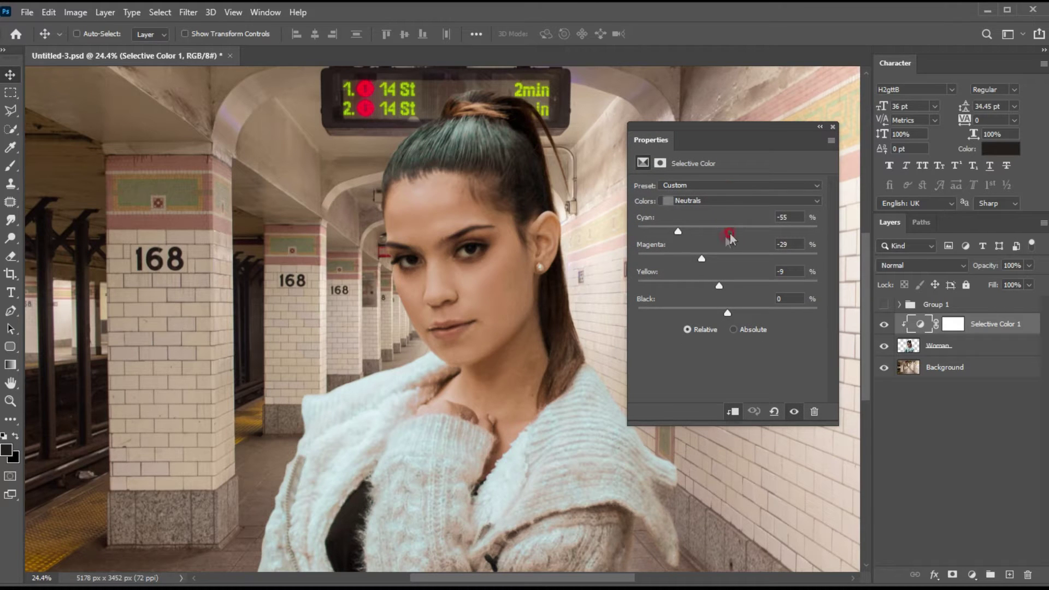
pyautogui.click(679, 232)
pyautogui.click(832, 129)
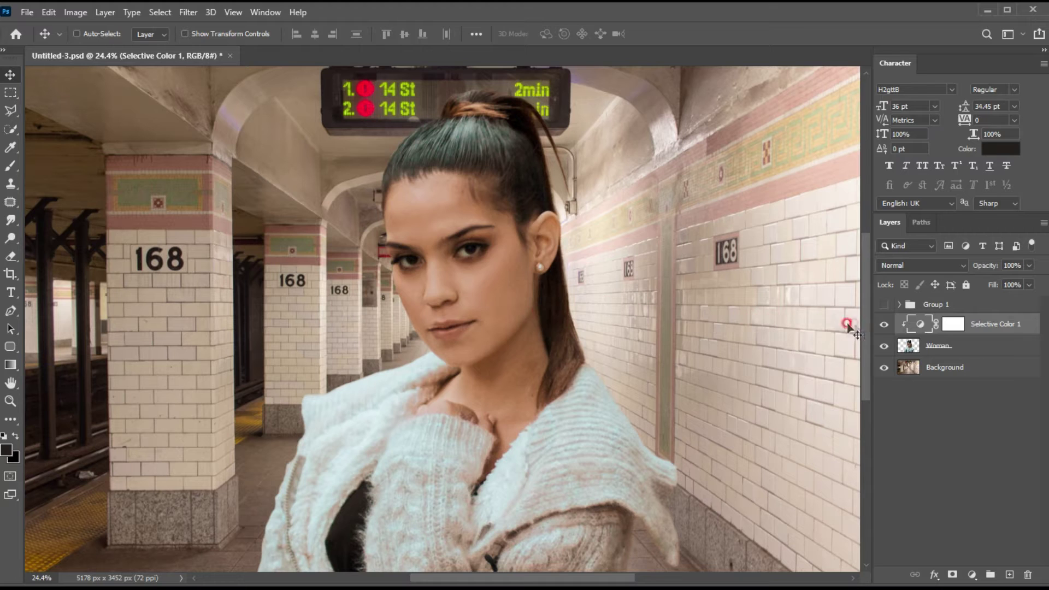
# - Toggle the Selective Color adjustment's visibility repeatedly to compare the woman's colors before and after the correction
pyautogui.click(884, 324)
pyautogui.click(881, 325)
pyautogui.click(882, 324)
pyautogui.click(882, 324)
pyautogui.click(882, 324)
pyautogui.click(881, 325)
pyautogui.click(882, 324)
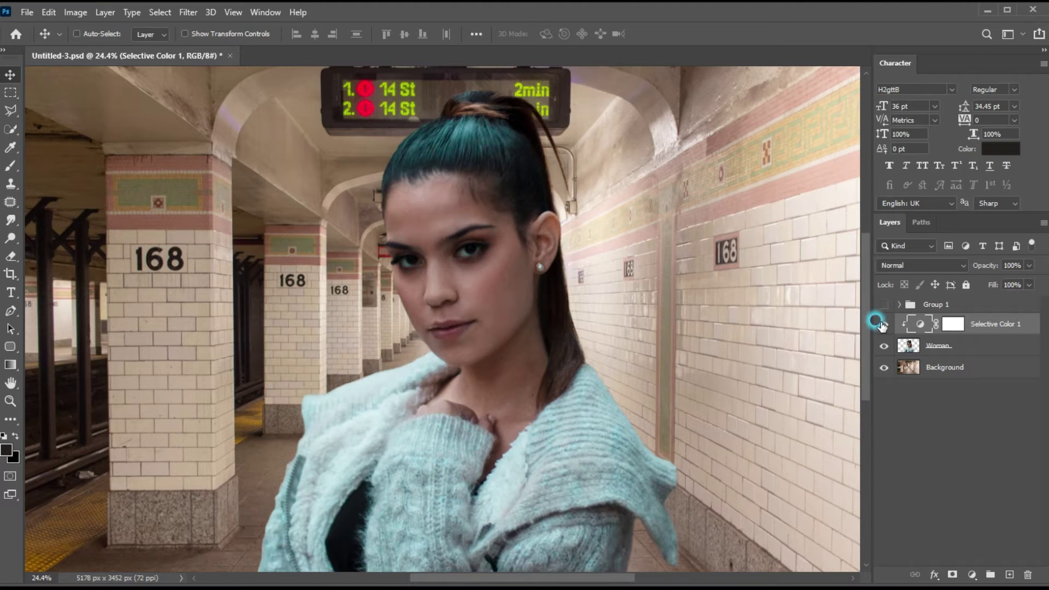
pyautogui.click(882, 325)
pyautogui.click(882, 324)
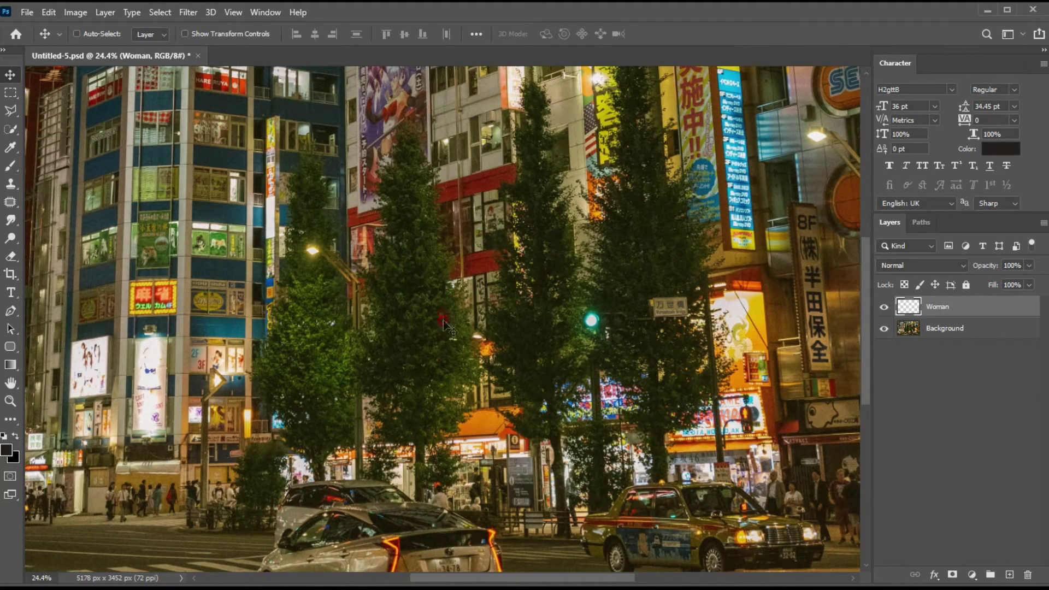
# - Move the woman with sunglasses into the center of the night street scene
pyautogui.hotkey('shift', 'Left')
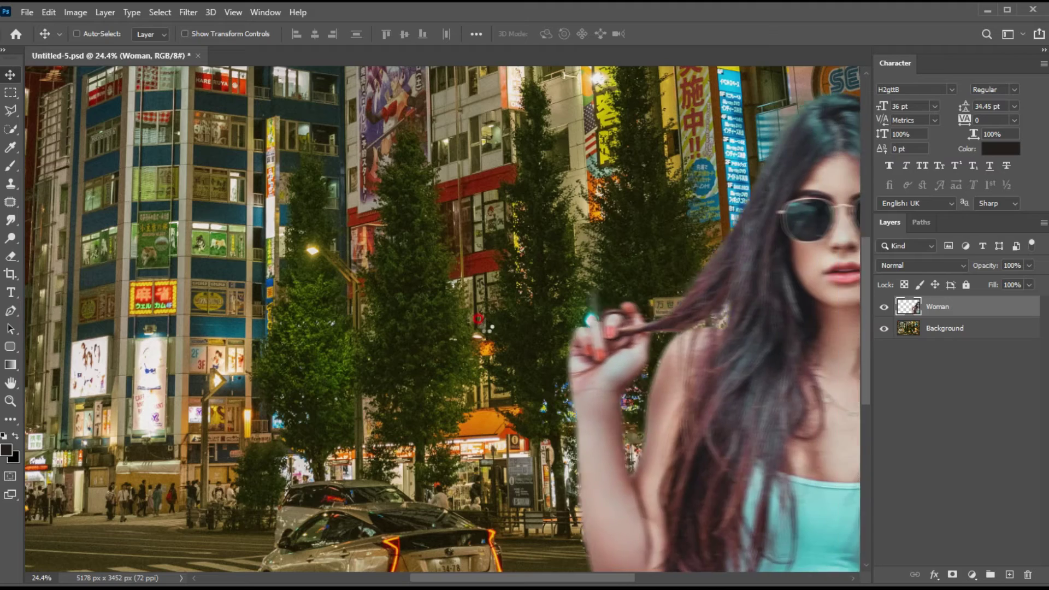
pyautogui.hotkey('shift', 'Left')
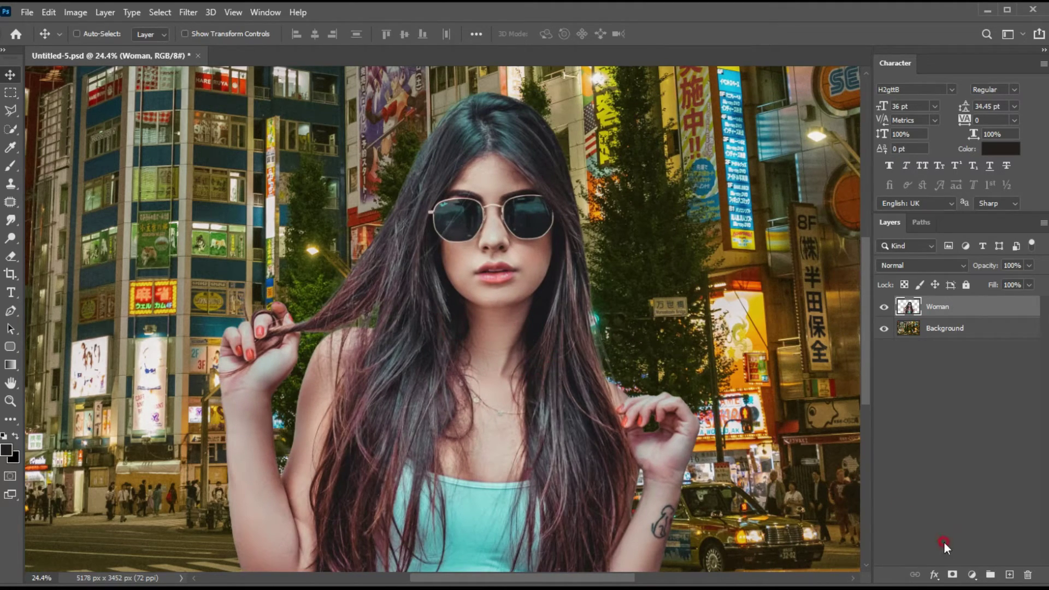
# - Add a new layer above the Woman layer filled with 50% gray and set its blend mode to Luminosity
pyautogui.click(1008, 575)
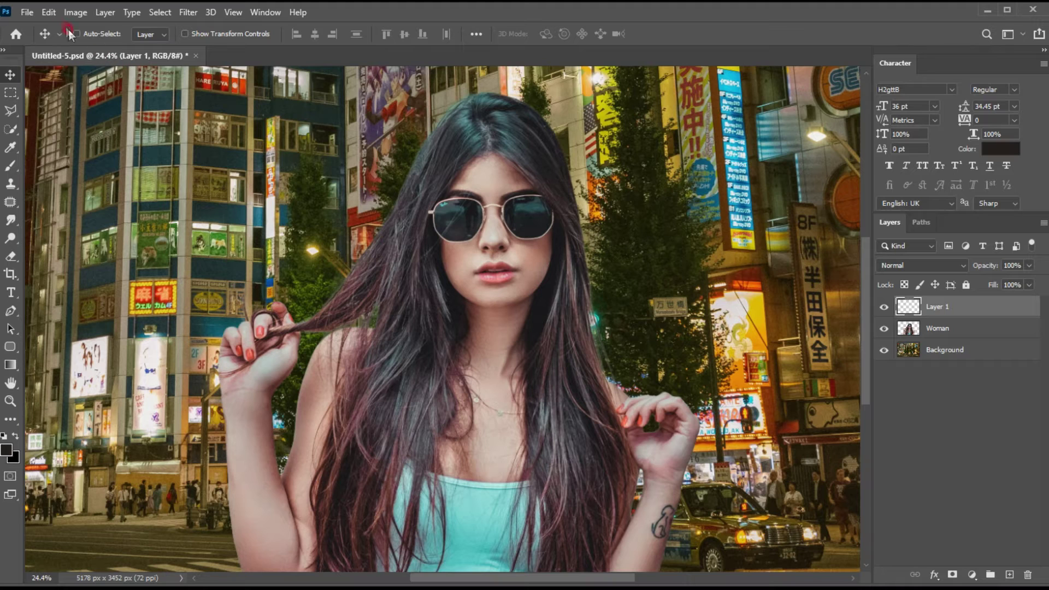
pyautogui.click(48, 13)
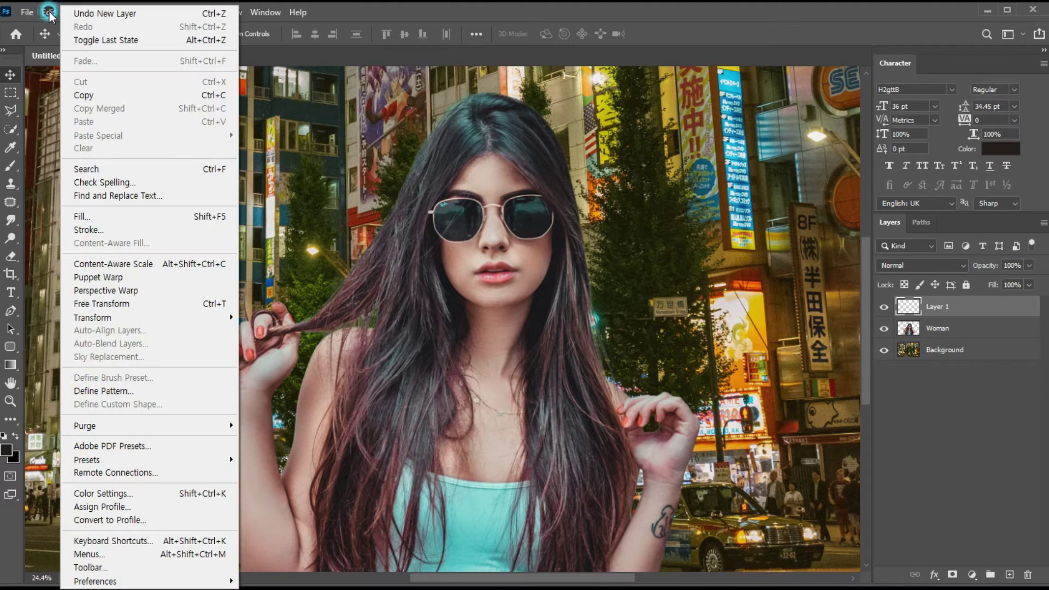
pyautogui.click(118, 217)
pyautogui.moveTo(616, 131); pyautogui.dragTo(642, 143)
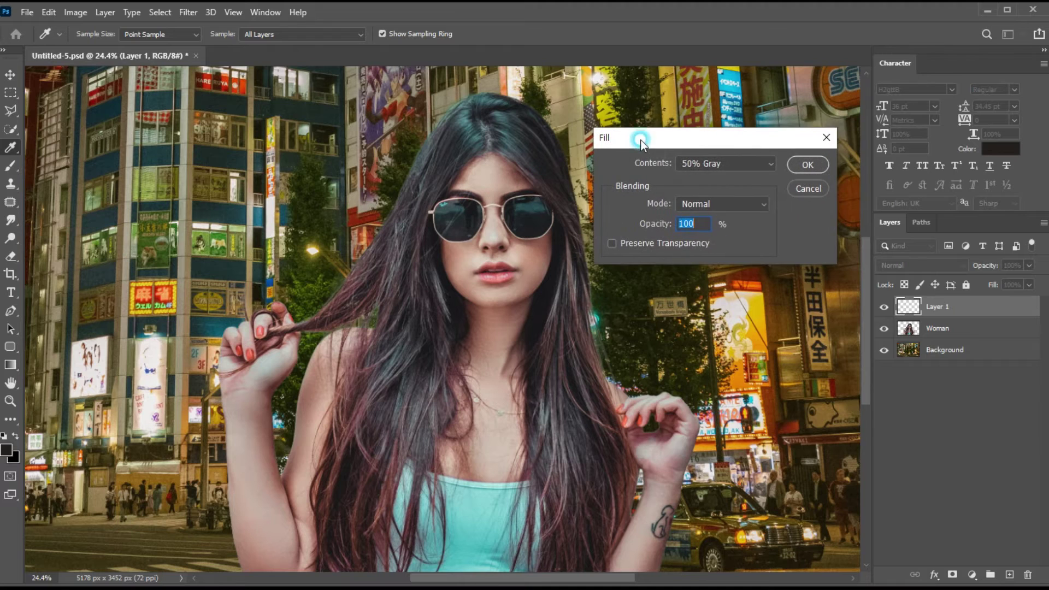
pyautogui.click(707, 164)
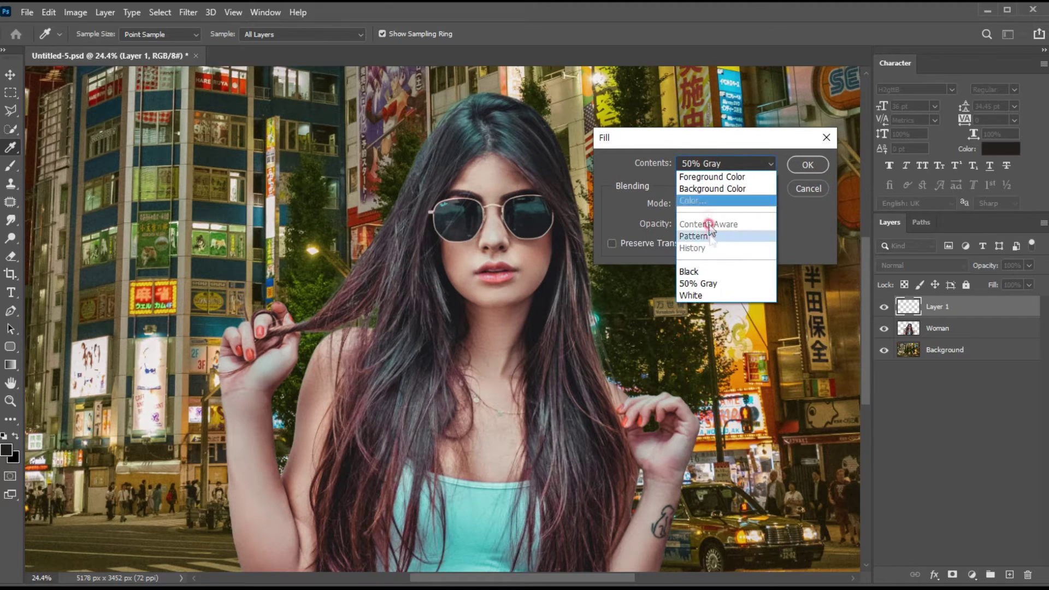
pyautogui.click(702, 283)
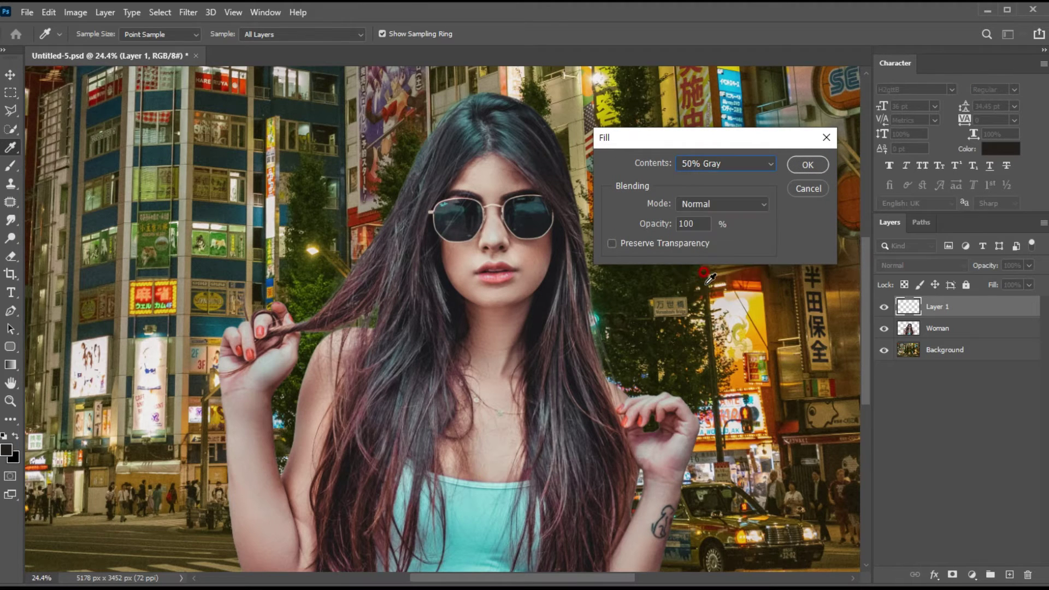
pyautogui.click(805, 166)
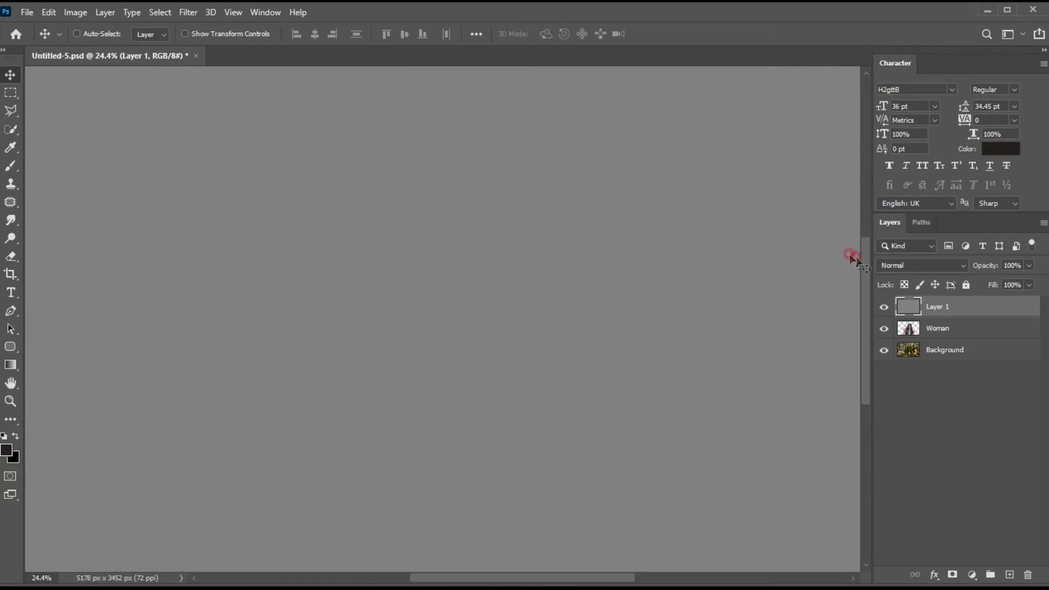
pyautogui.click(909, 266)
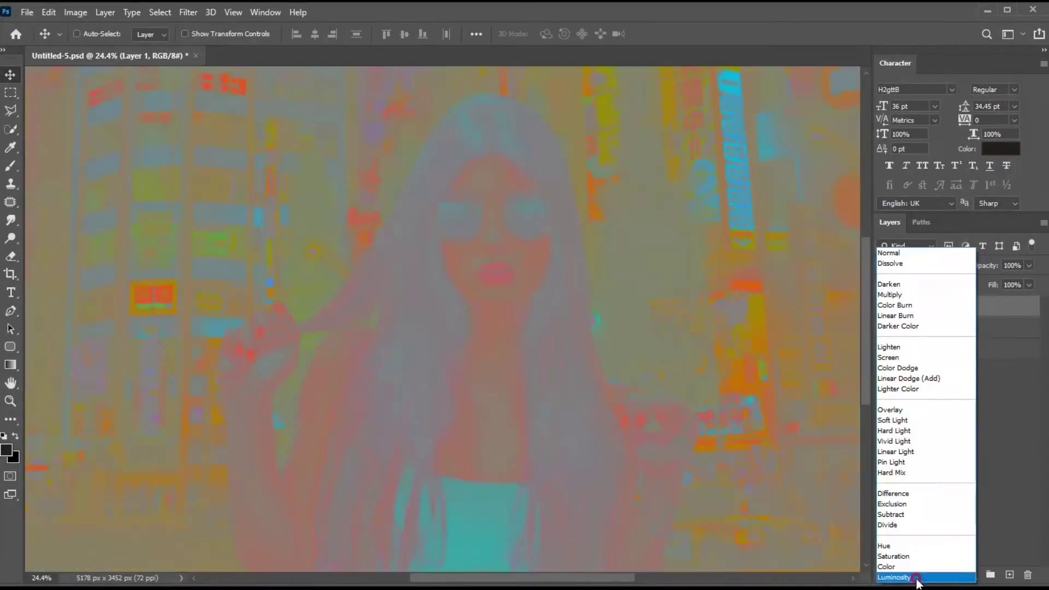
pyautogui.click(915, 578)
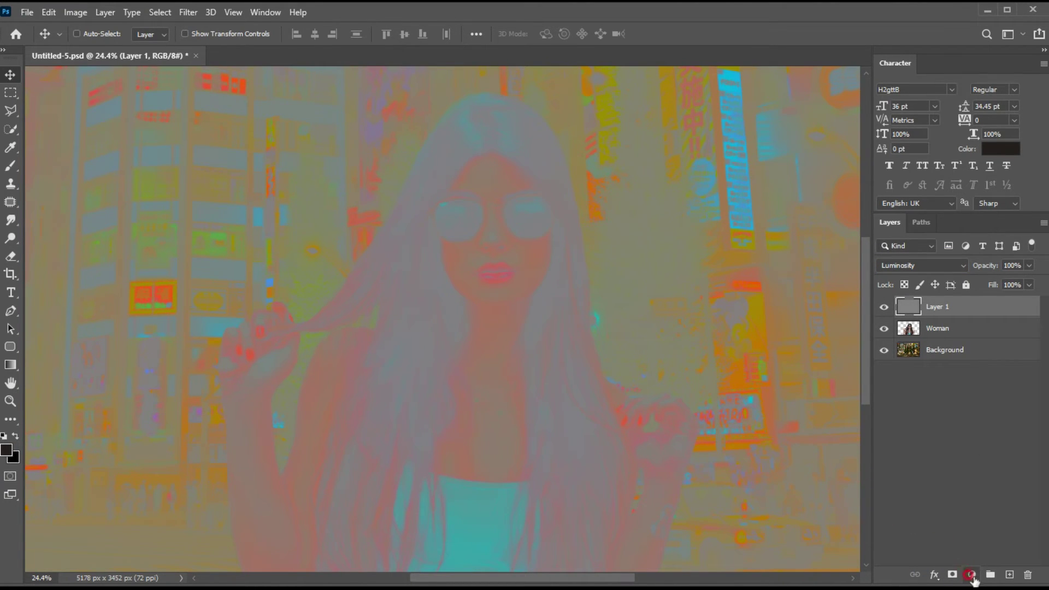
# - Add a Hue/Saturation adjustment with Saturation +100 above the gray layer and group the two layers together
pyautogui.click(969, 574)
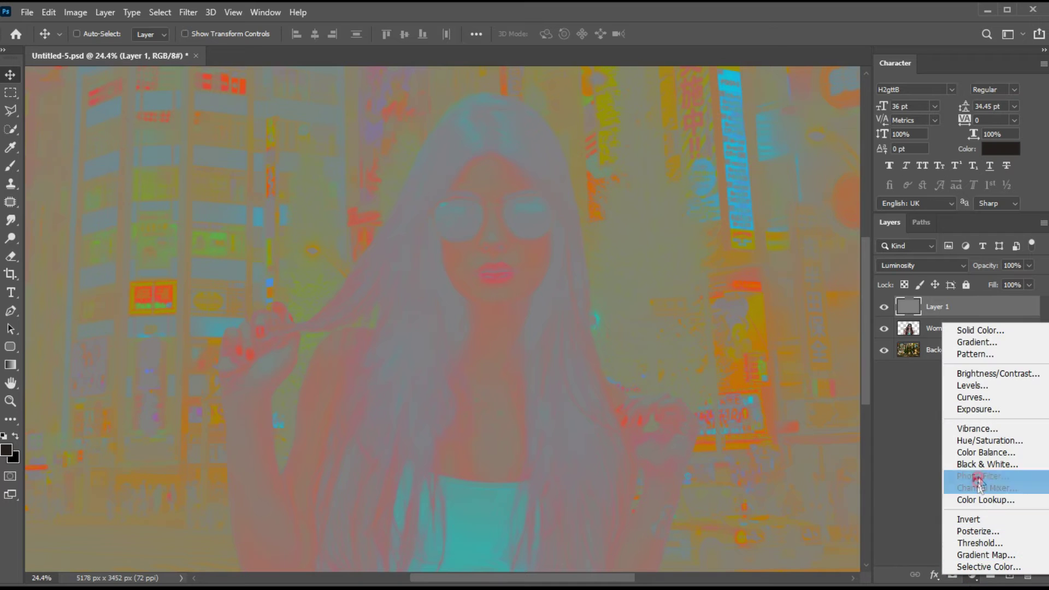
pyautogui.click(966, 442)
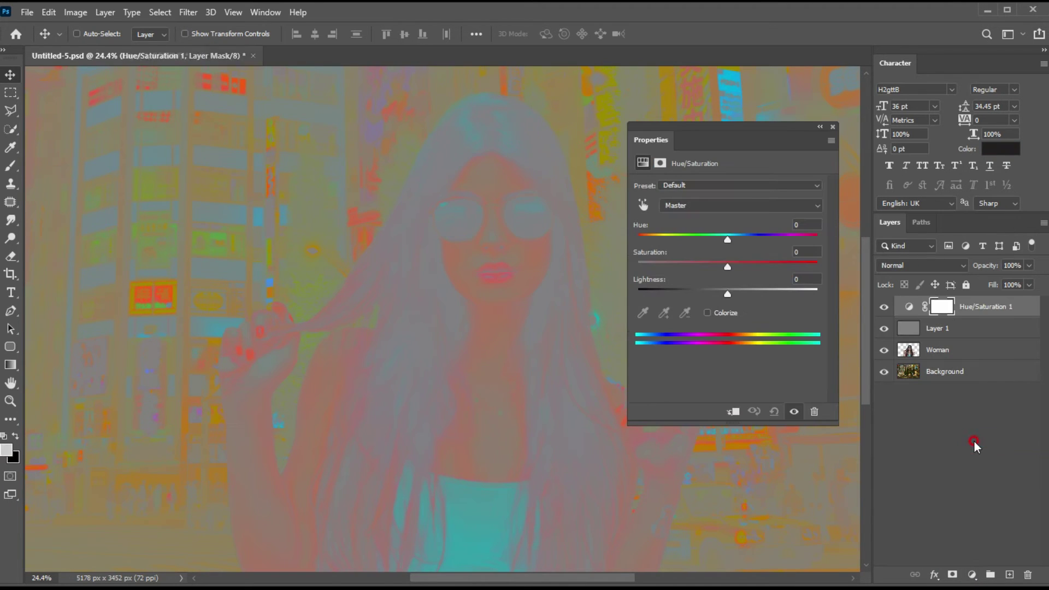
pyautogui.moveTo(728, 267); pyautogui.dragTo(830, 271)
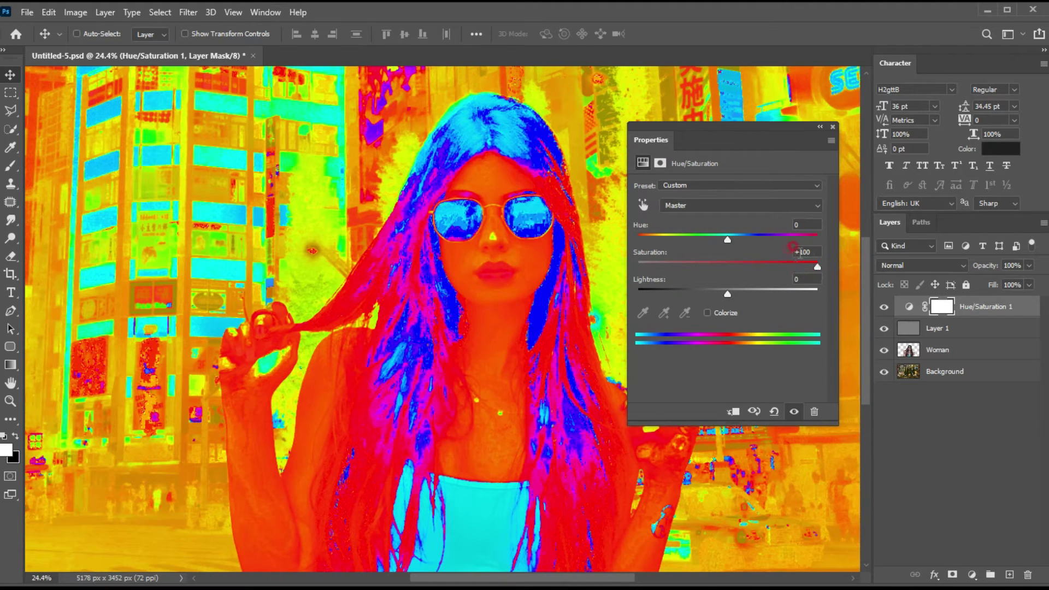
pyautogui.click(832, 127)
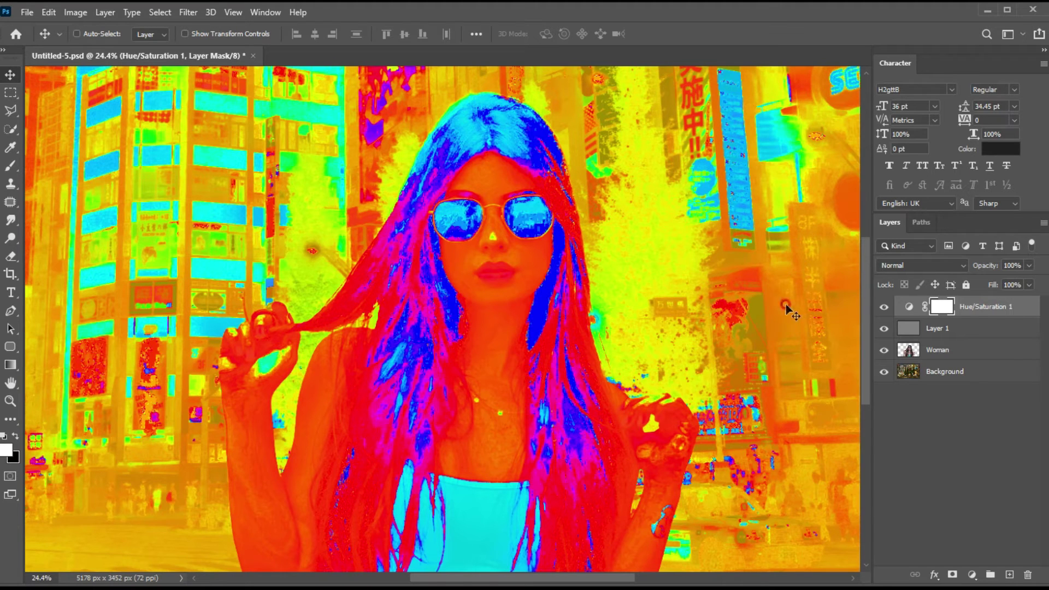
pyautogui.click(956, 328)
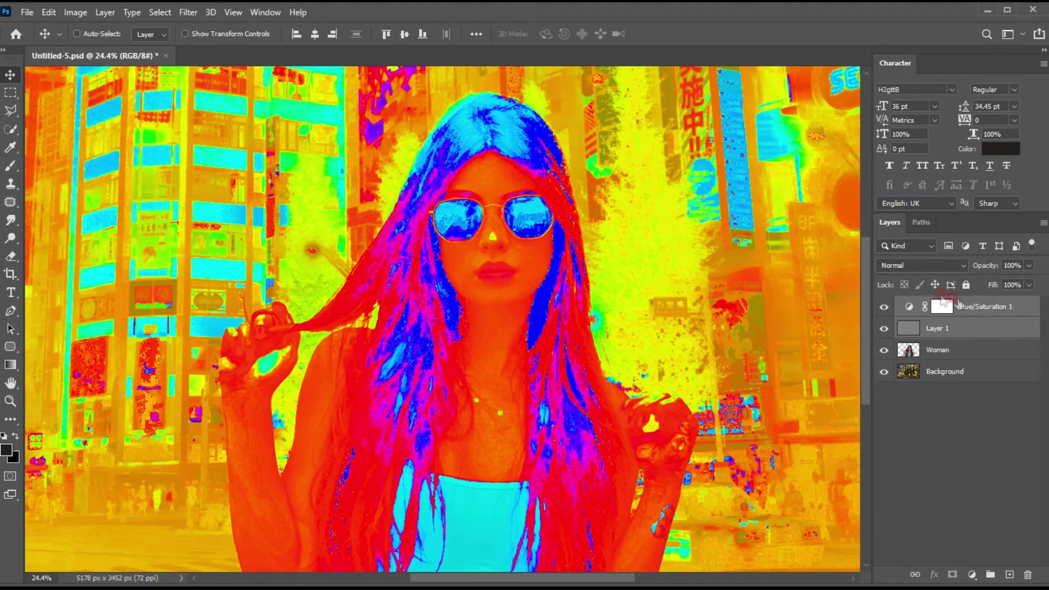
pyautogui.hotkey('ctrl', 'g')
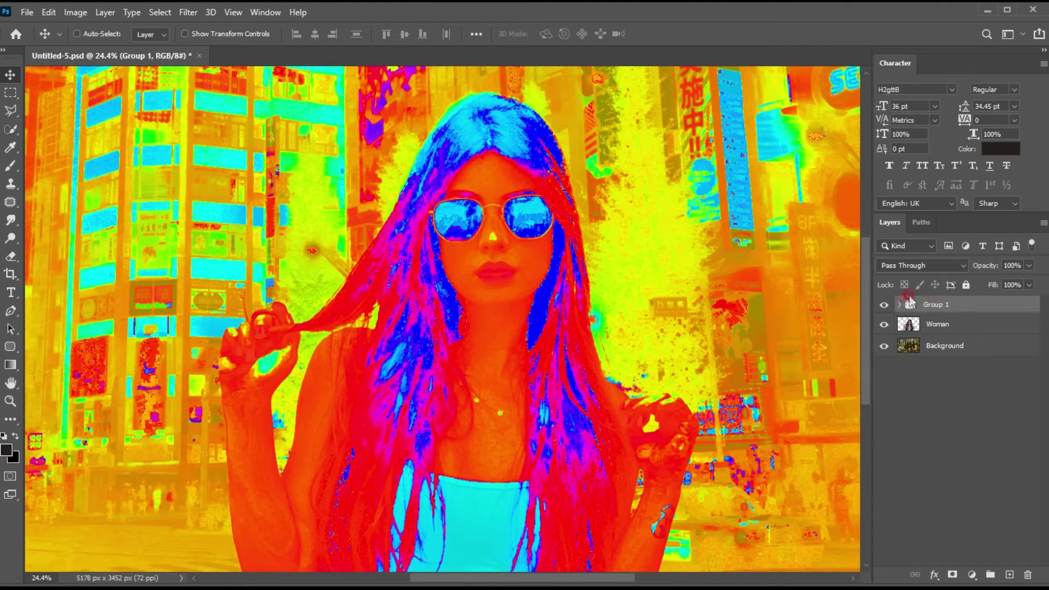
# - Add a Selective Color adjustment directly above the Woman layer and clip it to that layer
pyautogui.click(918, 326)
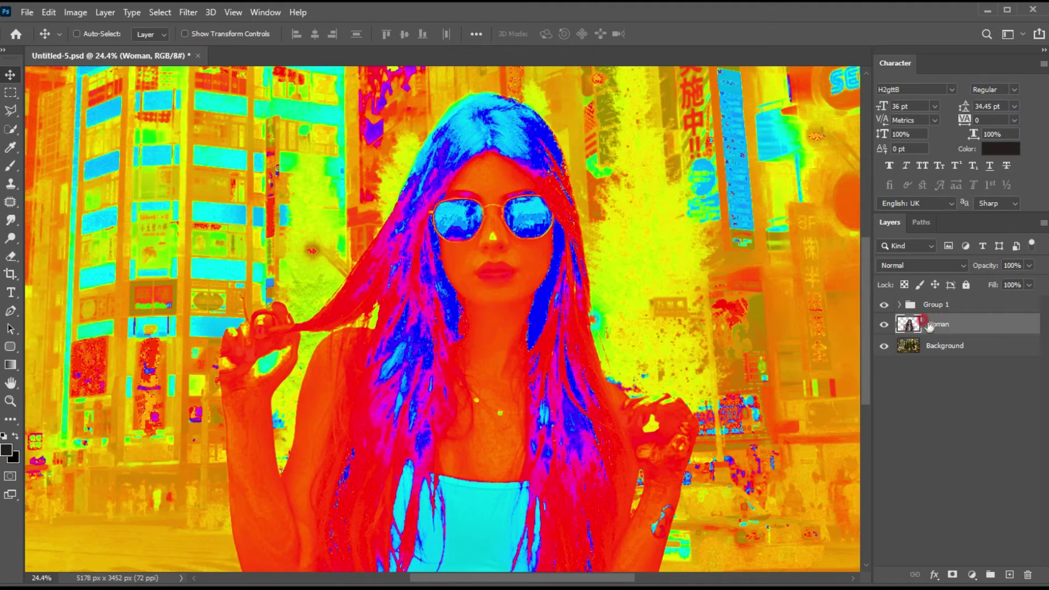
pyautogui.click(970, 575)
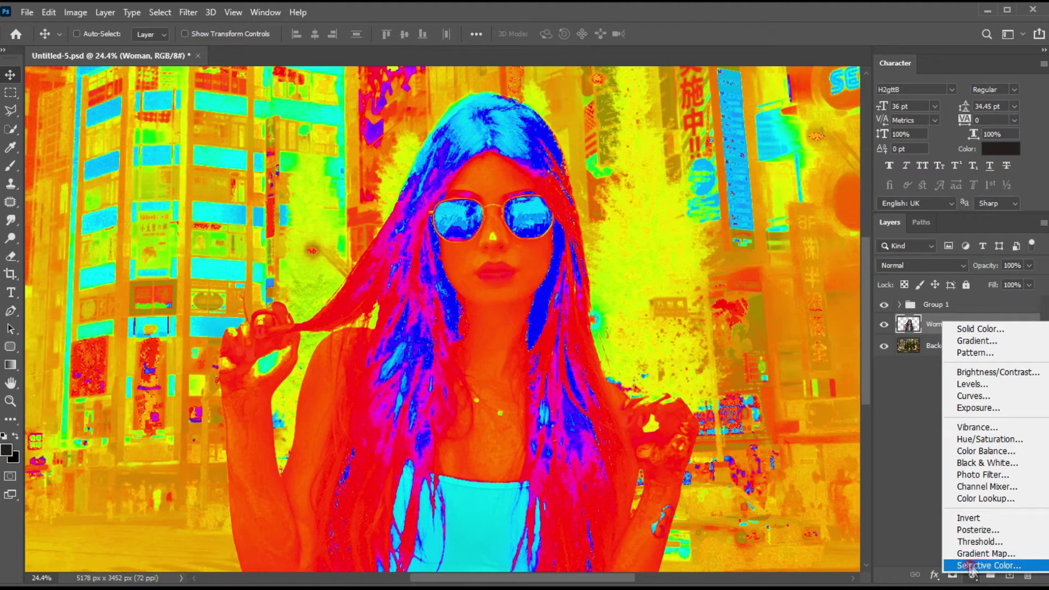
pyautogui.click(986, 566)
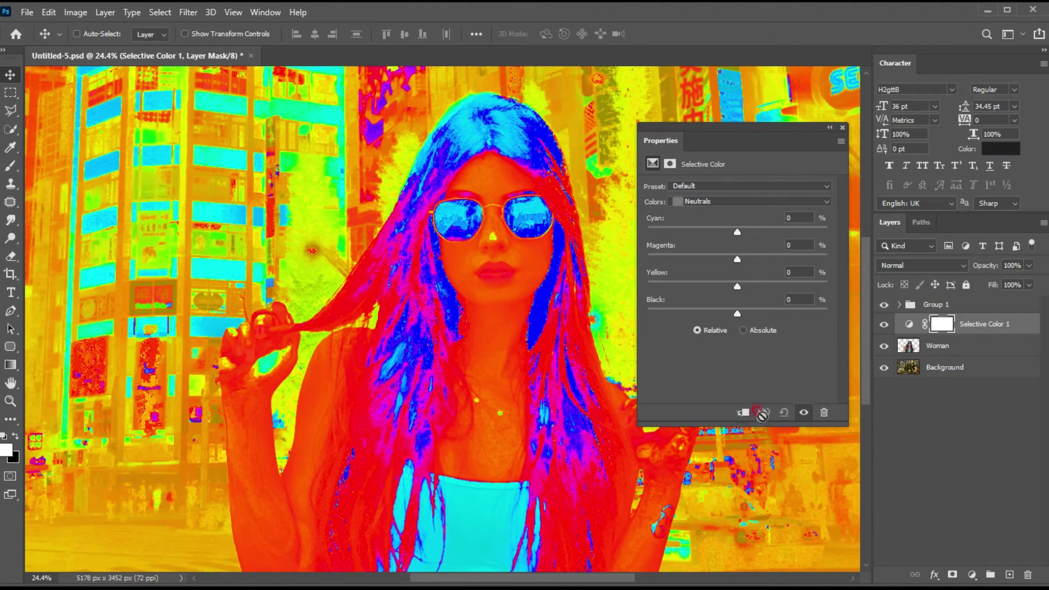
pyautogui.click(742, 413)
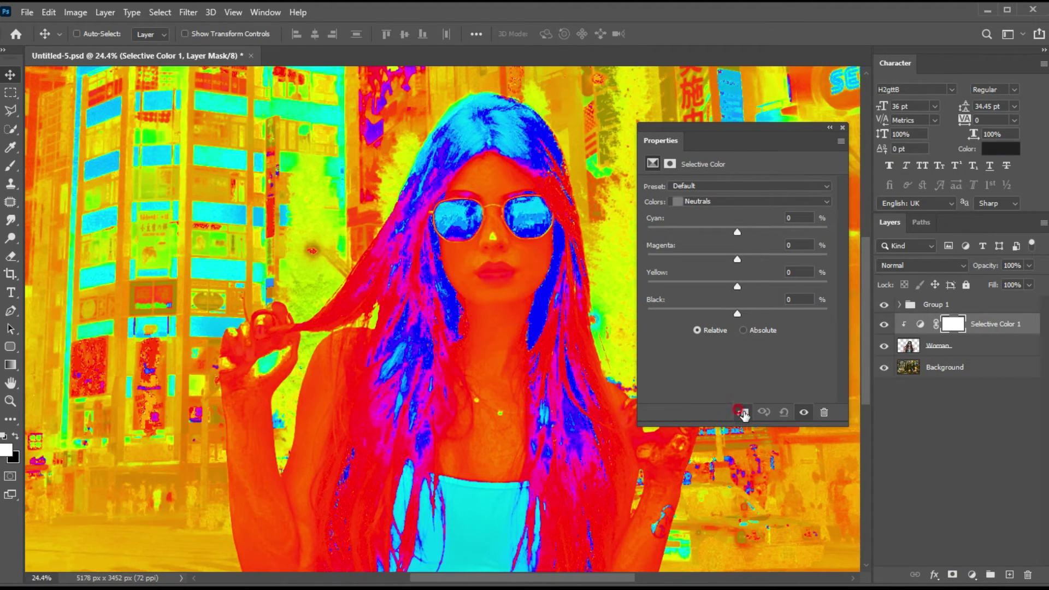
# - Set the Selective Color adjustment's Neutrals to Cyan +37%, Magenta +11% and Yellow +36% to match the background's tones
pyautogui.click(701, 202)
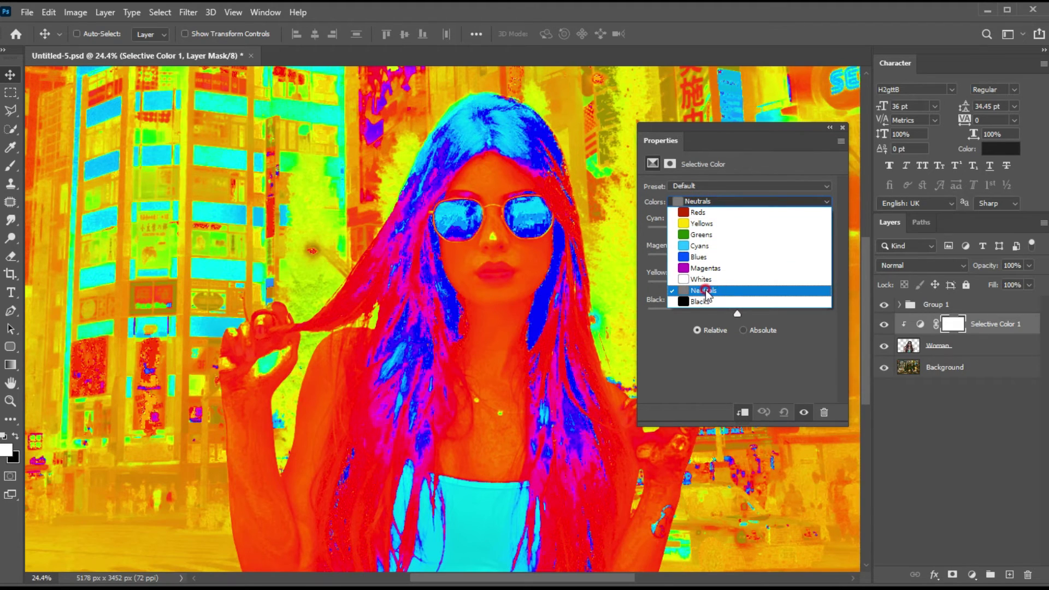
pyautogui.click(706, 291)
pyautogui.moveTo(737, 231); pyautogui.dragTo(763, 293)
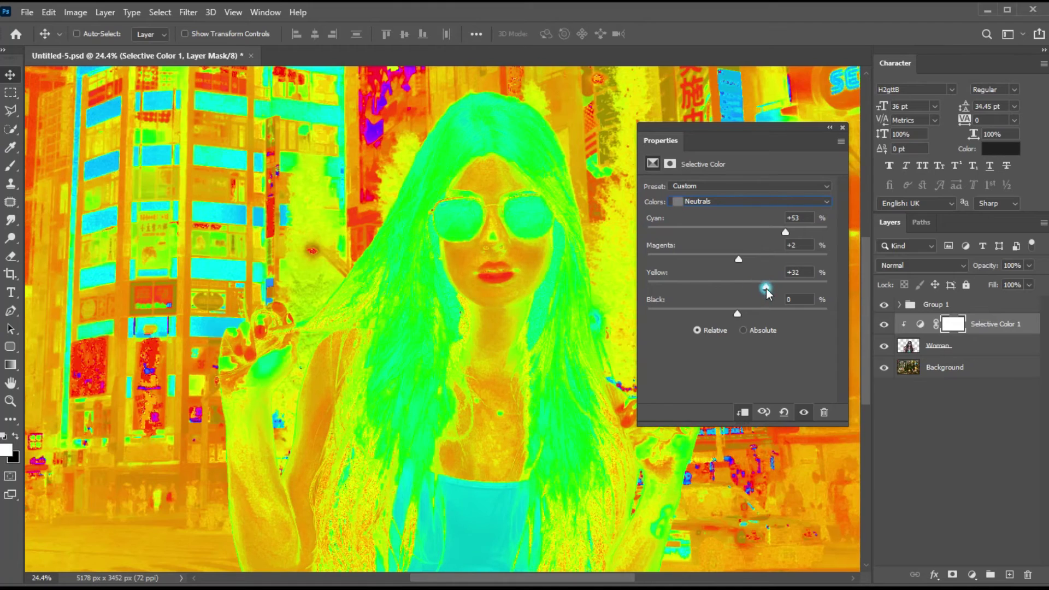
pyautogui.moveTo(772, 292); pyautogui.dragTo(772, 236)
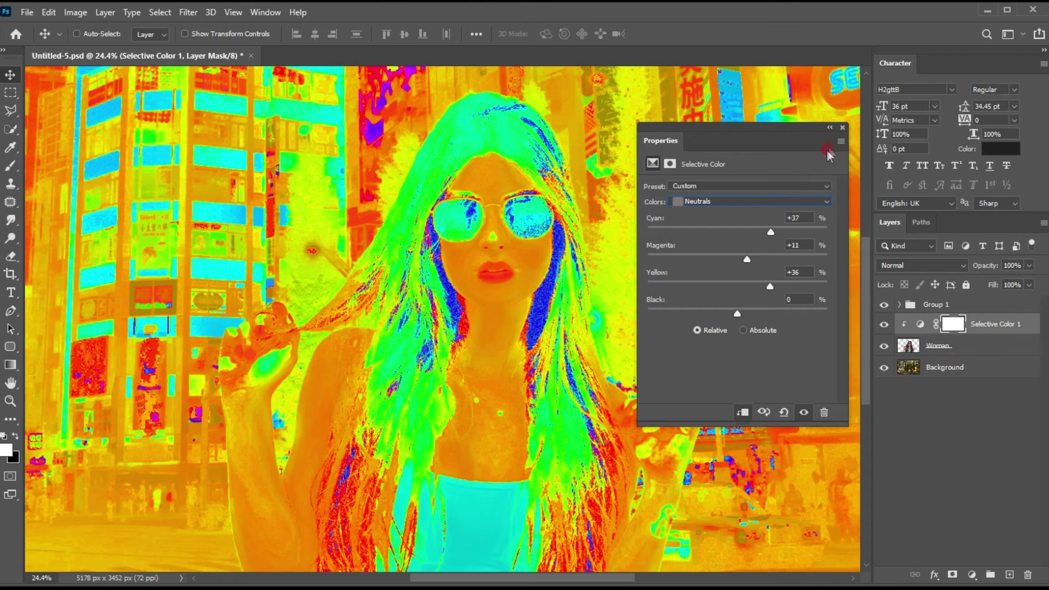
pyautogui.click(841, 130)
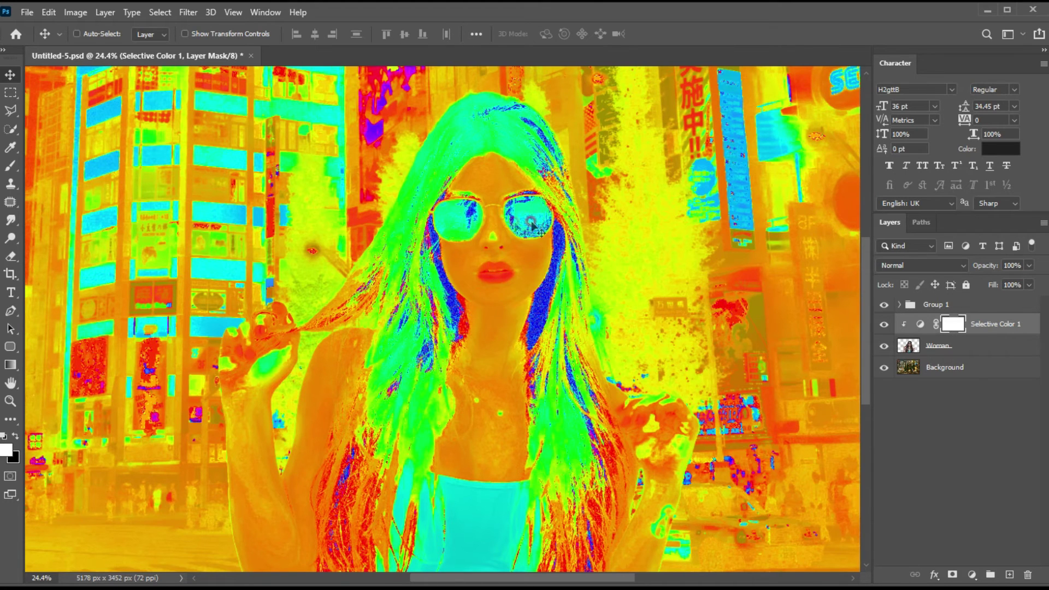
# - Hide the group of gray and saturation layers and fine-tune the Selective Color Neutrals' cyan and magenta against the real image colors
pyautogui.click(882, 305)
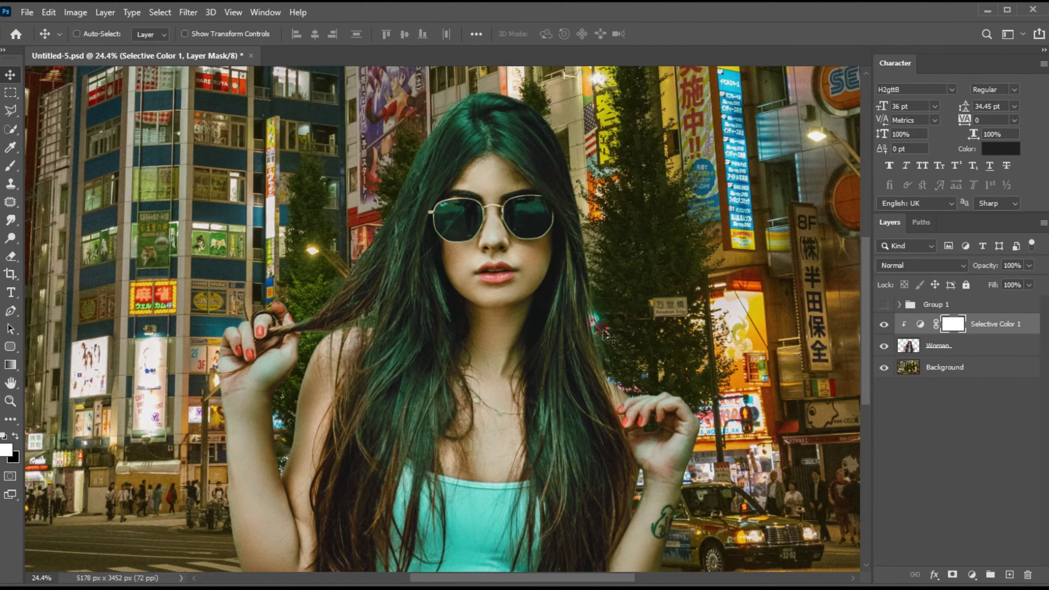
pyautogui.doubleClick(918, 325)
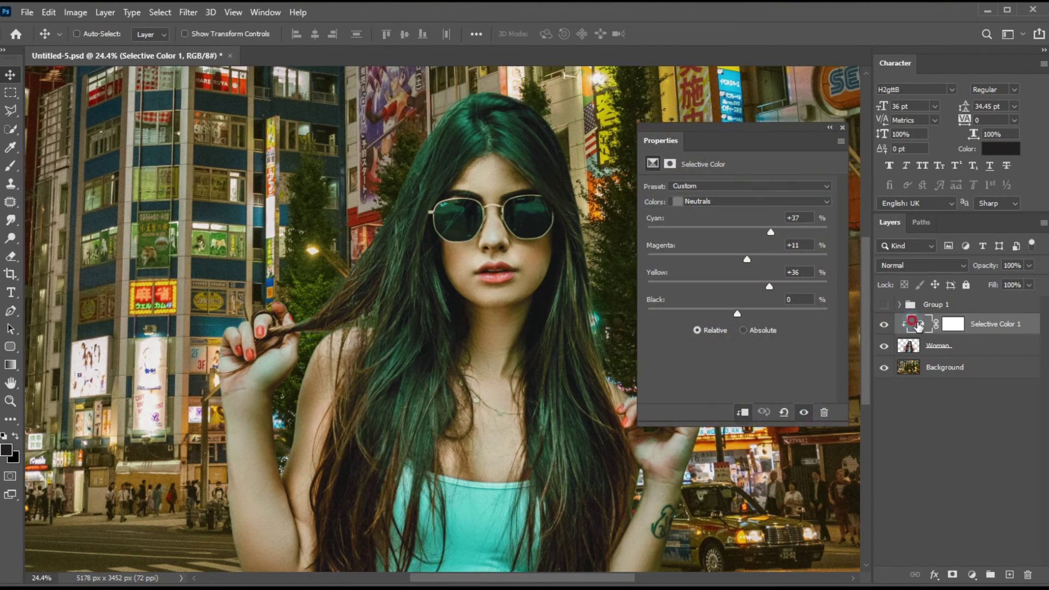
pyautogui.moveTo(770, 156); pyautogui.dragTo(760, 153)
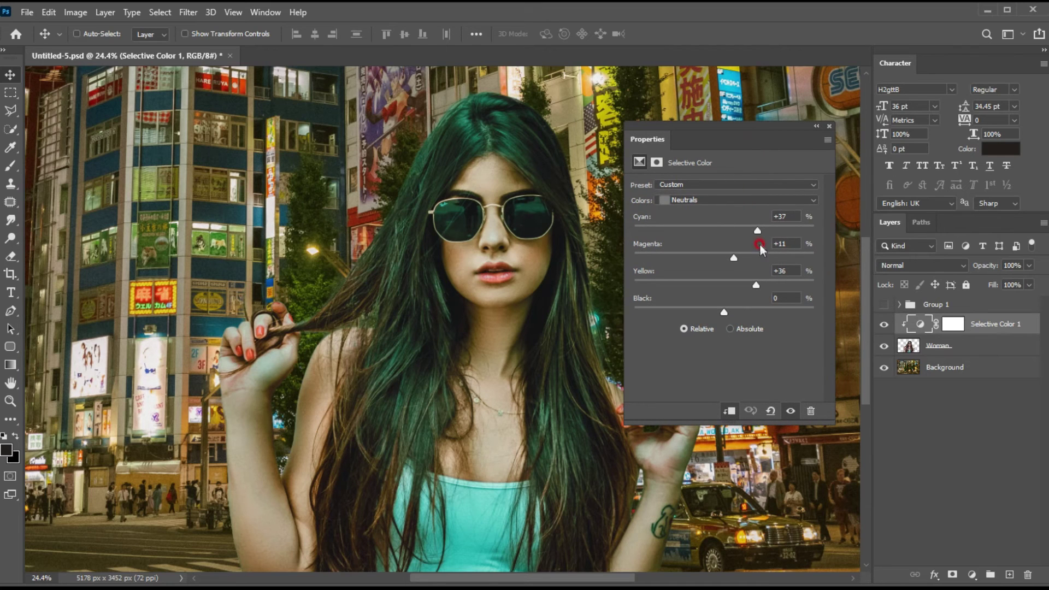
pyautogui.moveTo(757, 231); pyautogui.dragTo(758, 233)
pyautogui.click(737, 258)
pyautogui.moveTo(757, 231); pyautogui.dragTo(755, 232)
pyautogui.click(830, 128)
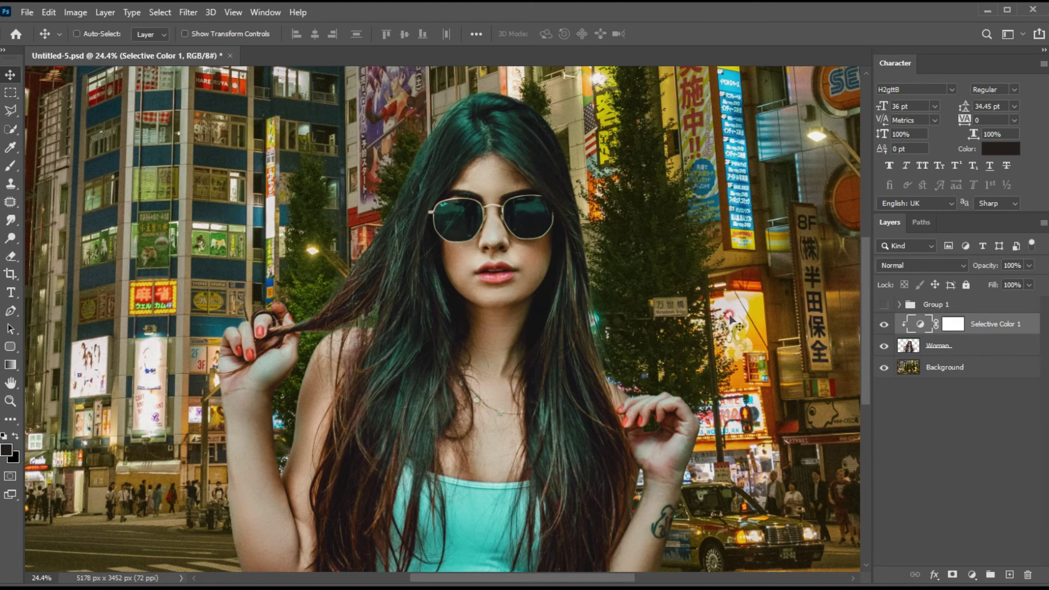
# - Toggle the Selective Color adjustment's visibility repeatedly to compare the woman with sunglasses before and after the color match
pyautogui.click(879, 324)
pyautogui.click(882, 324)
pyautogui.click(882, 325)
pyautogui.click(883, 325)
pyautogui.click(883, 324)
pyautogui.click(883, 324)
pyautogui.click(882, 325)
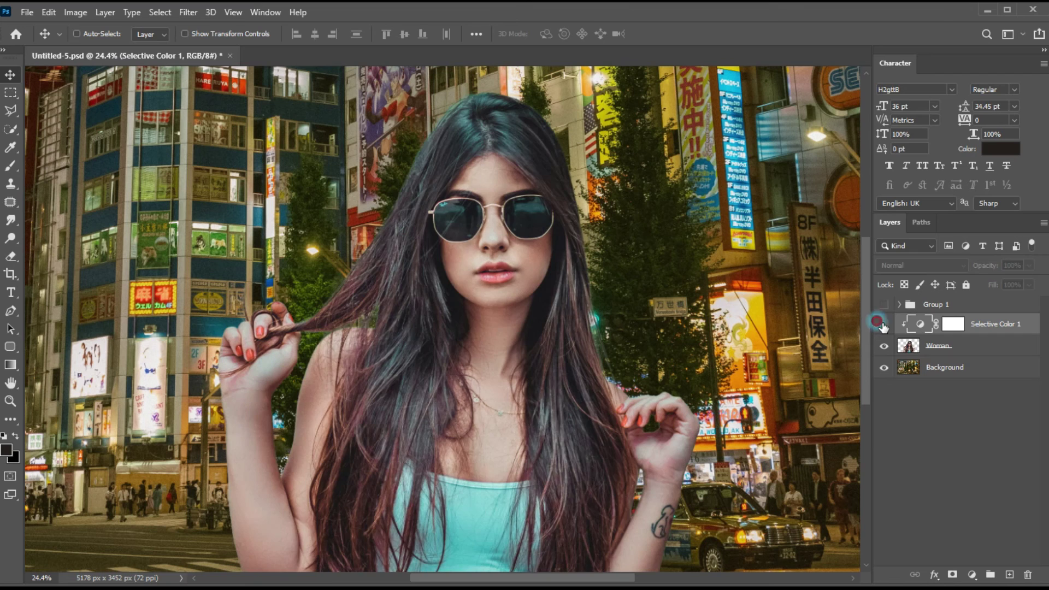
pyautogui.click(883, 324)
pyautogui.click(883, 325)
pyautogui.click(883, 324)
pyautogui.click(883, 324)
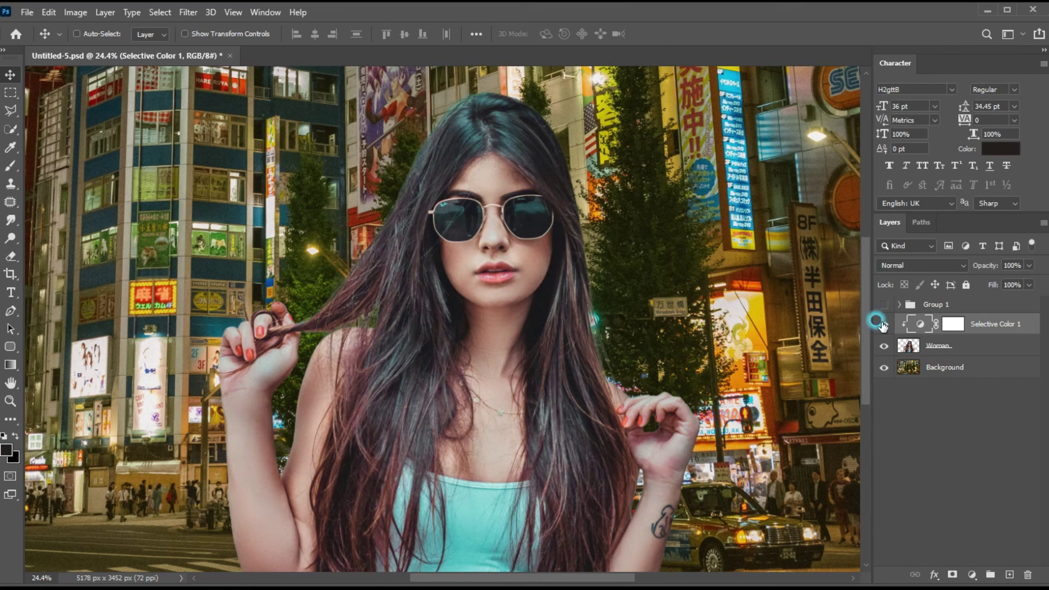
pyautogui.moveTo(490, 334); pyautogui.dragTo(516, 359)
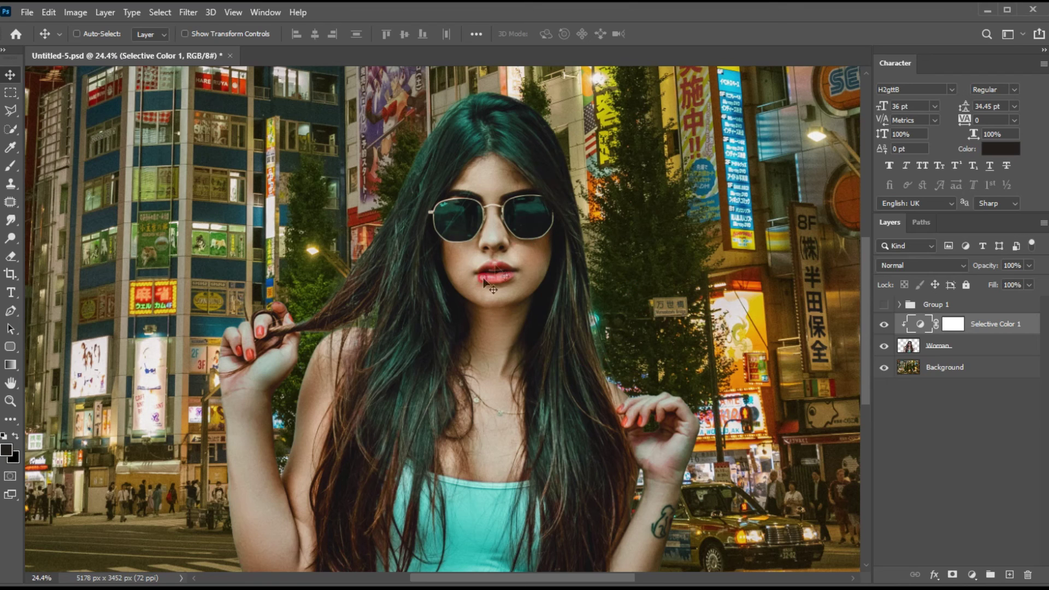